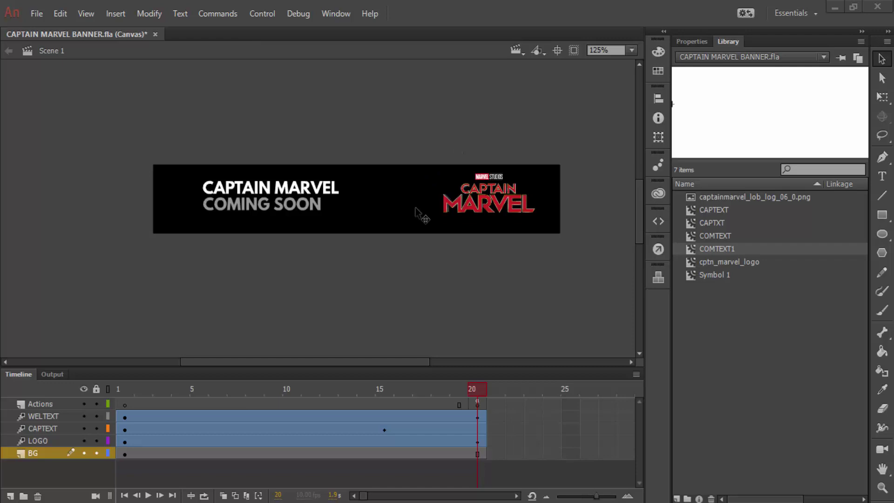
# Create a new 468×60 px HTML5 Canvas document
pyautogui.moveTo(479, 384); pyautogui.dragTo(559, 378)
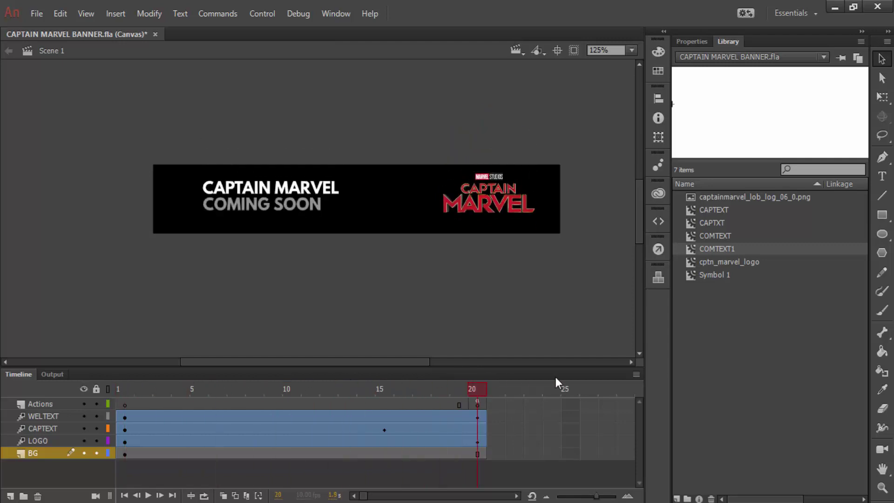
pyautogui.click(38, 16)
pyautogui.click(54, 27)
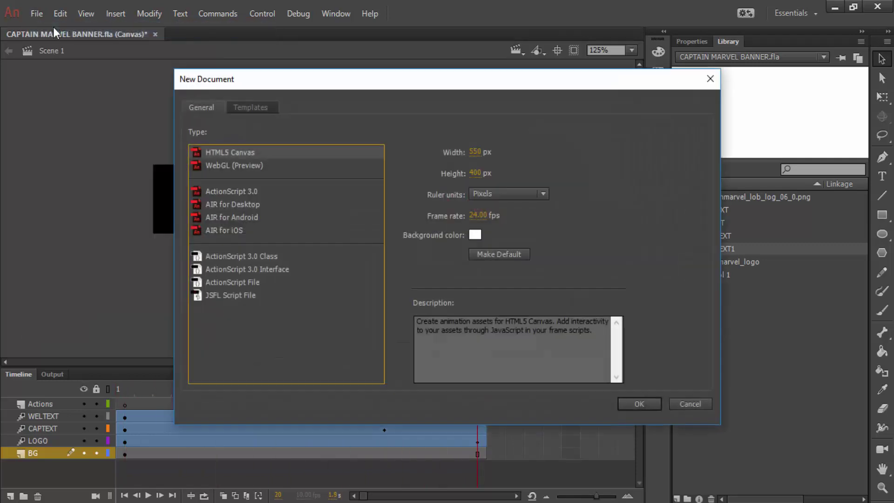
pyautogui.click(475, 152)
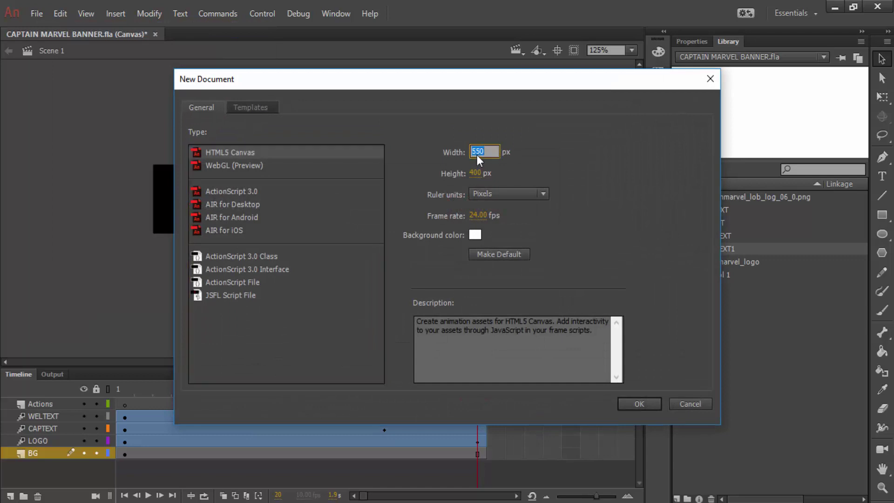
pyautogui.write('468')
pyautogui.click(477, 173)
pyautogui.click(633, 401)
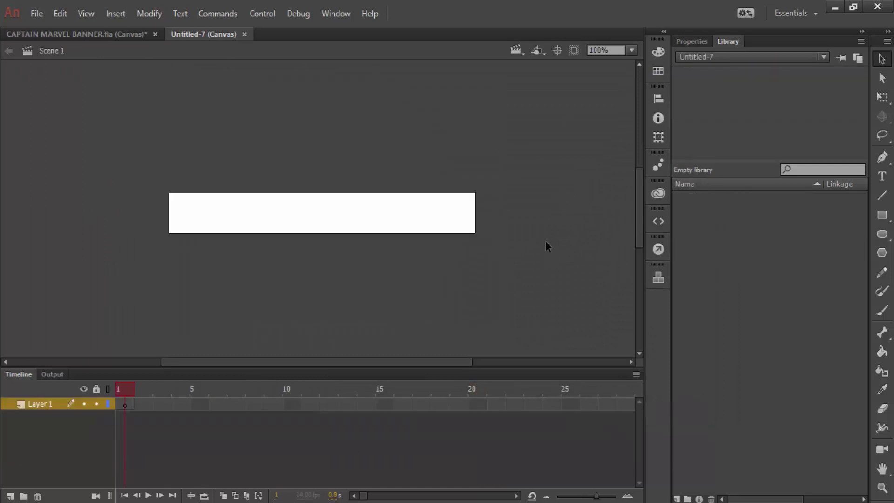
# Switch to CAPTAIN MARVEL BANNER.fla and inspect its LOGO, CAPTEXT, WELTEXT, Actions and BG layers
pyautogui.click(116, 37)
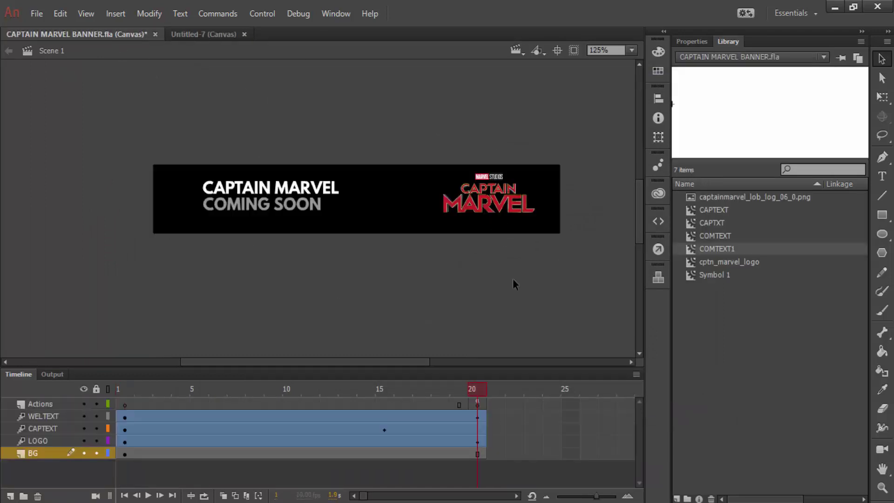
pyautogui.click(40, 442)
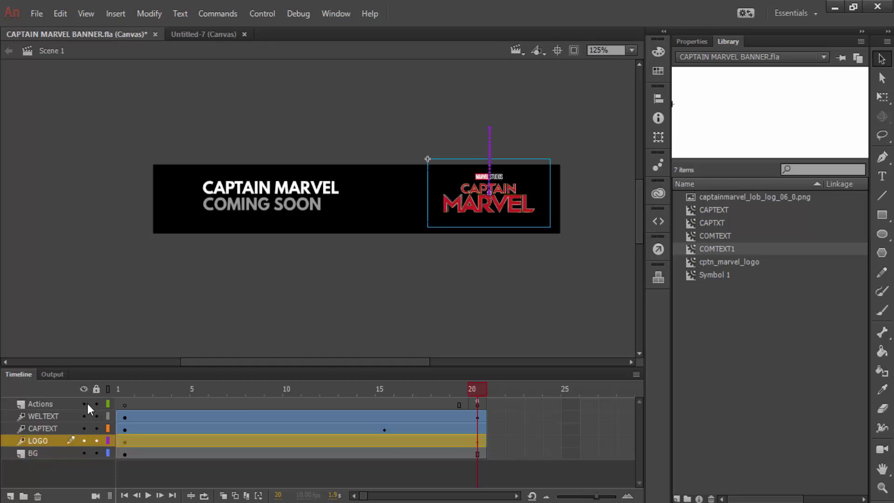
pyautogui.click(42, 428)
pyautogui.click(44, 416)
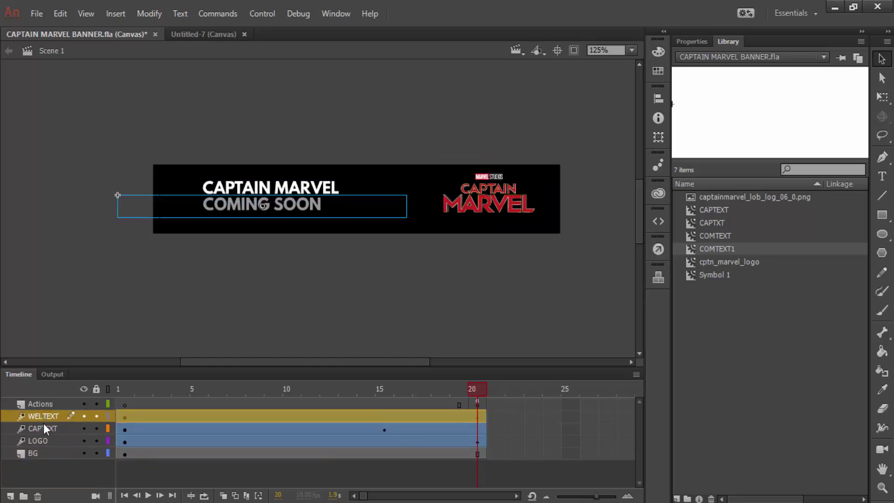
pyautogui.click(44, 428)
pyautogui.click(35, 405)
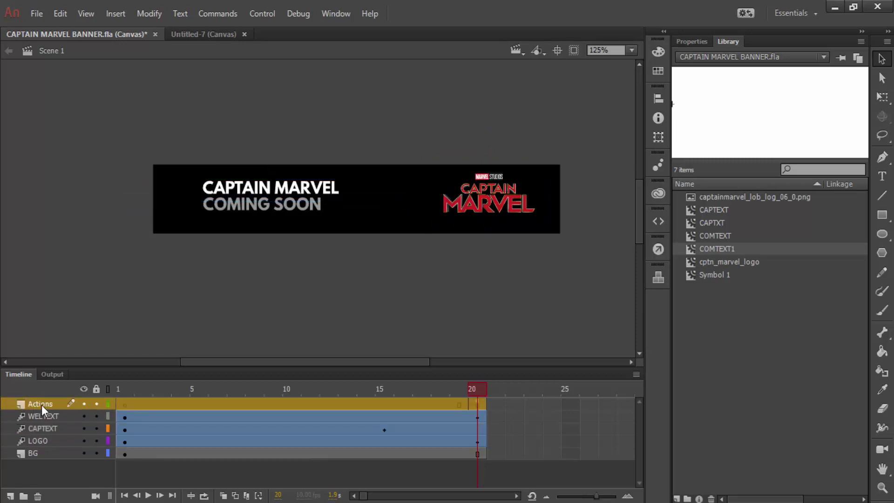
pyautogui.click(47, 452)
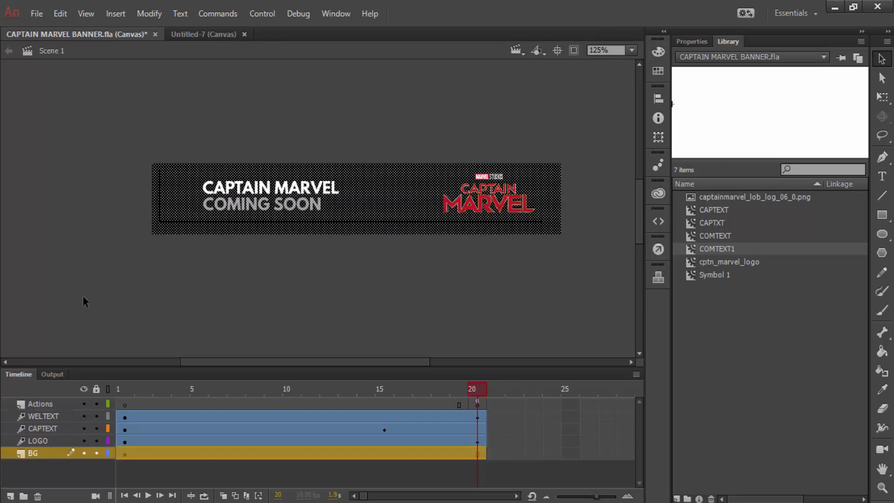
# In Untitled-7, rename the first layer to BG
pyautogui.click(203, 34)
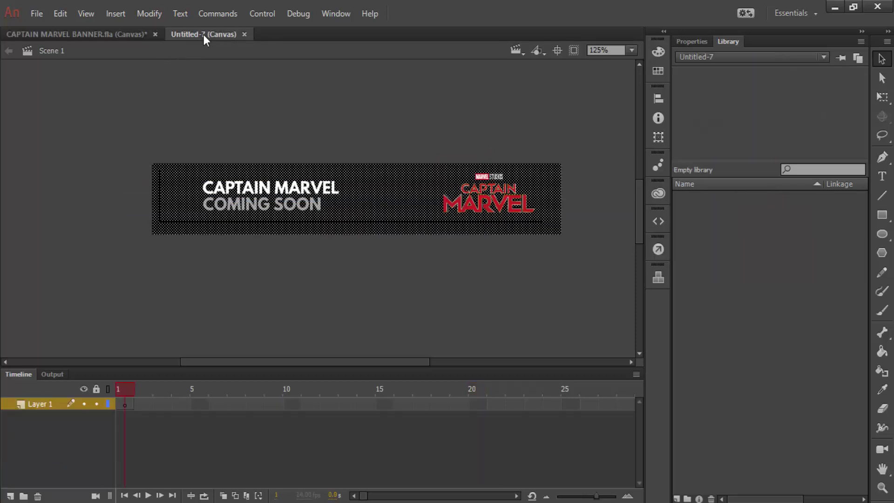
pyautogui.click(42, 404)
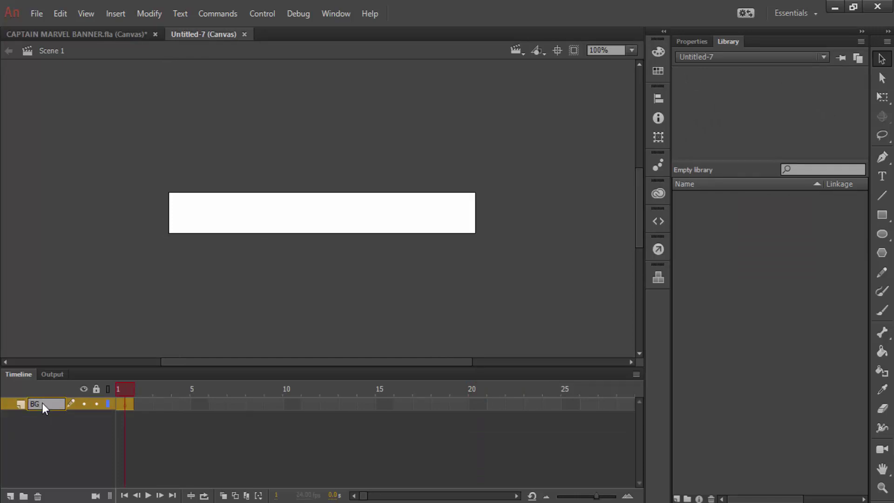
pyautogui.click(60, 434)
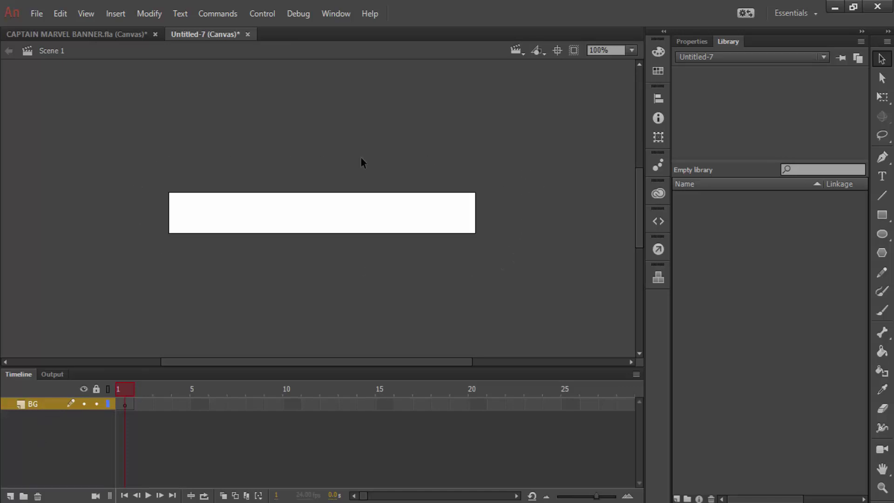
# Draw a rectangle covering the whole banner stage and align it to the stage
pyautogui.click(882, 217)
pyautogui.moveTo(169, 191); pyautogui.dragTo(482, 238)
pyautogui.click(882, 58)
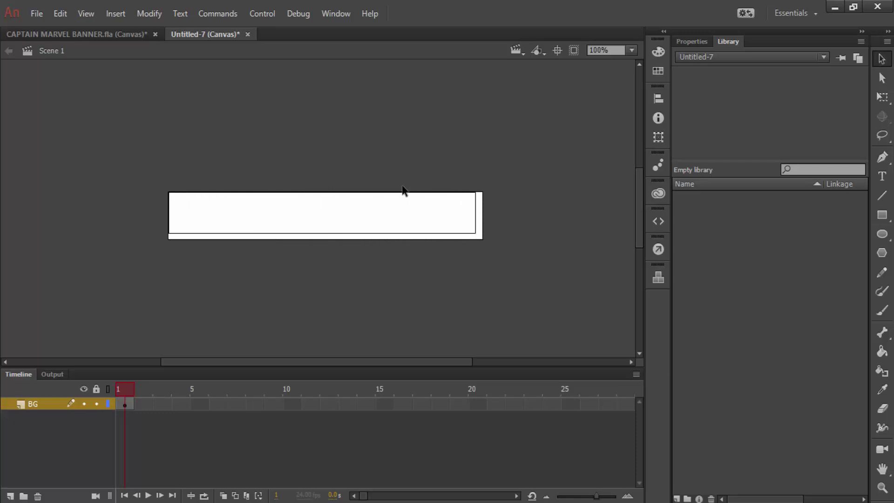
pyautogui.doubleClick(369, 216)
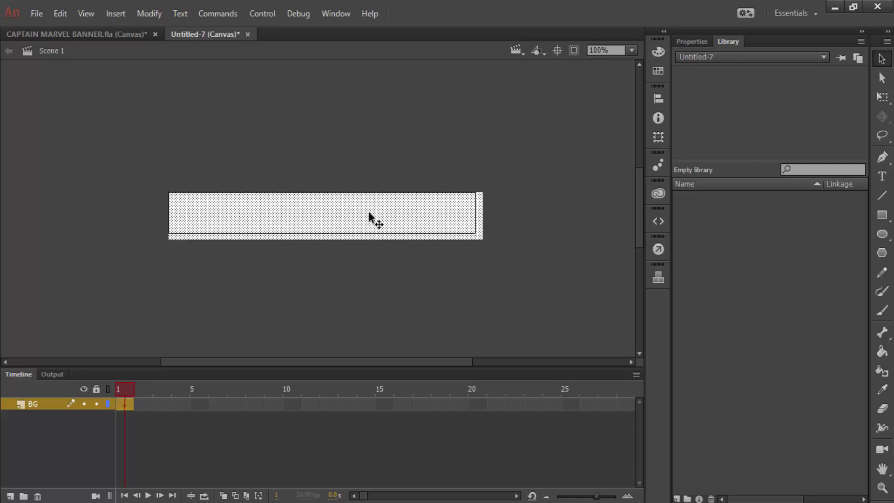
pyautogui.moveTo(368, 212); pyautogui.dragTo(365, 210)
pyautogui.click(345, 132)
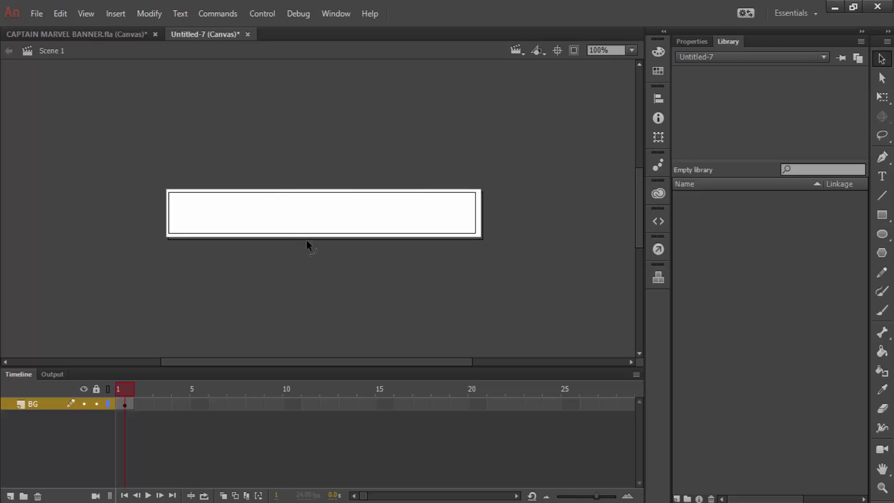
pyautogui.doubleClick(353, 215)
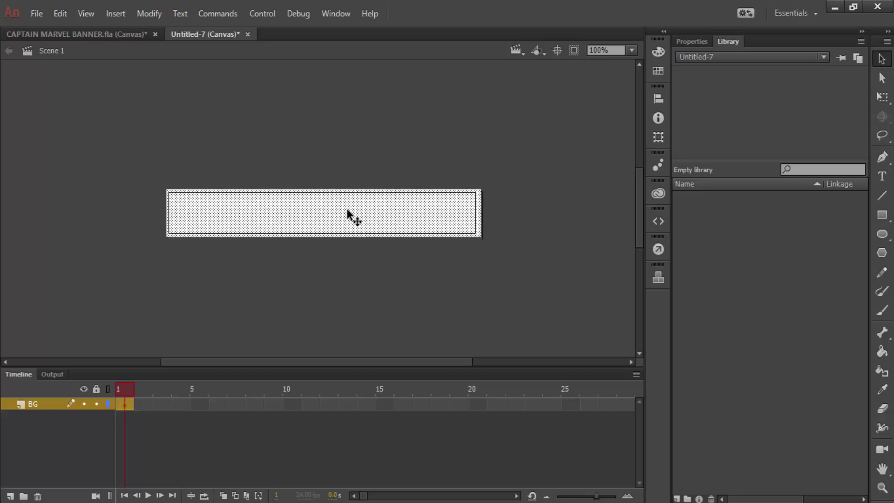
# Set the rectangle's fill colour to black (#000000)
pyautogui.click(658, 53)
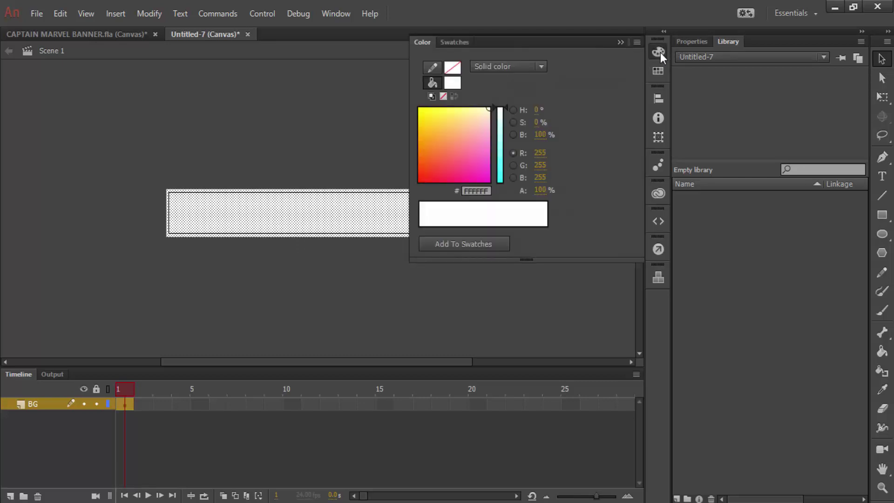
pyautogui.click(453, 84)
pyautogui.click(506, 127)
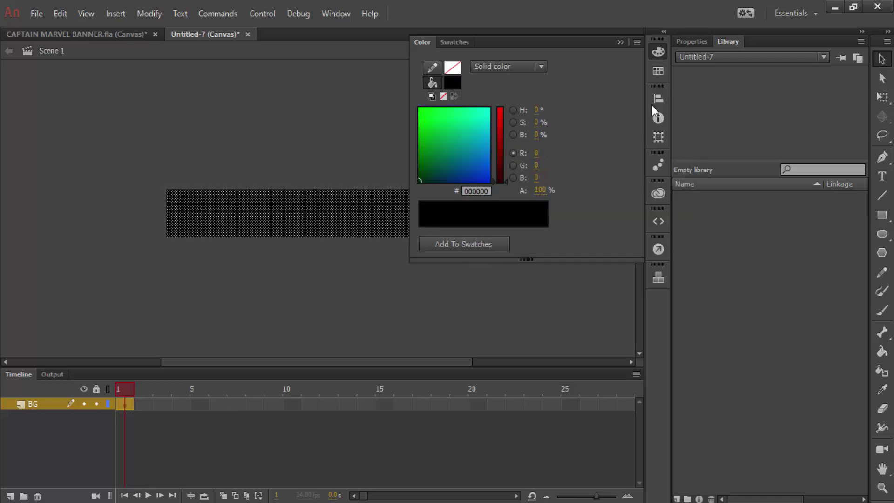
pyautogui.click(100, 180)
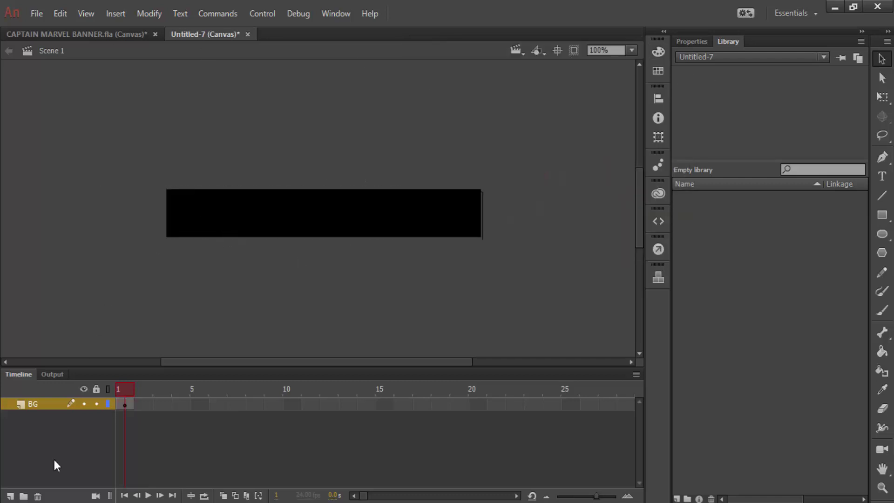
# Add a new layer above BG and hide, then reshow, the Library panel
pyautogui.click(10, 496)
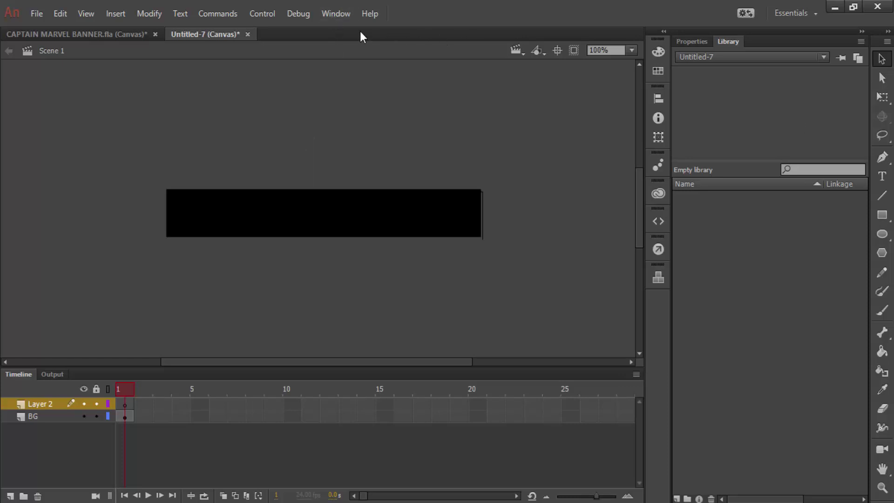
pyautogui.click(324, 12)
pyautogui.click(376, 124)
pyautogui.click(336, 13)
pyautogui.click(364, 124)
# Copy the Captain Marvel logo from the finished banner document
pyautogui.click(98, 35)
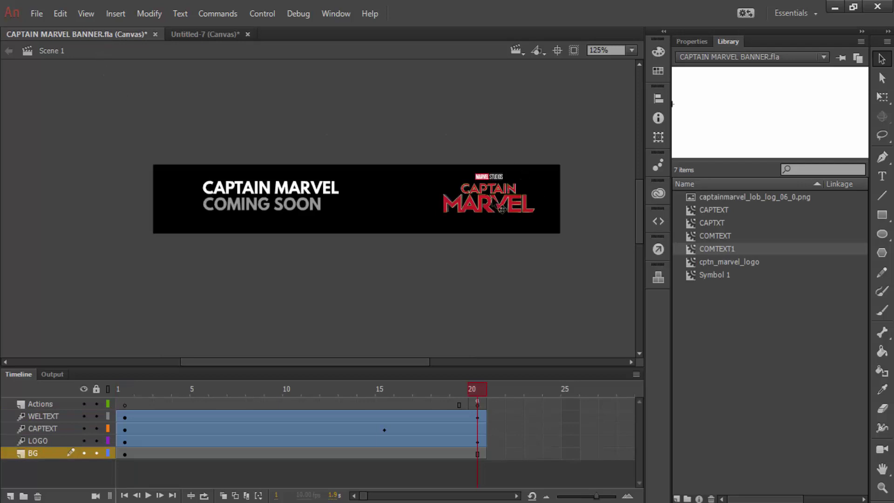
pyautogui.click(501, 210)
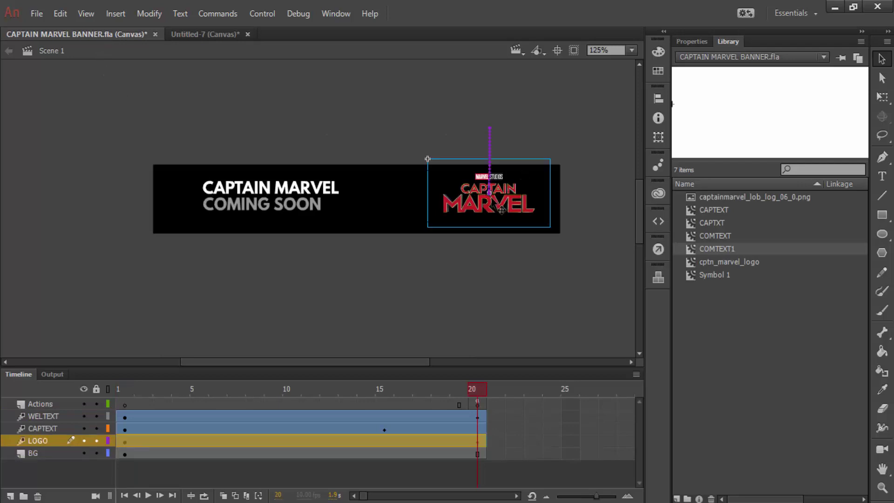
pyautogui.click(209, 37)
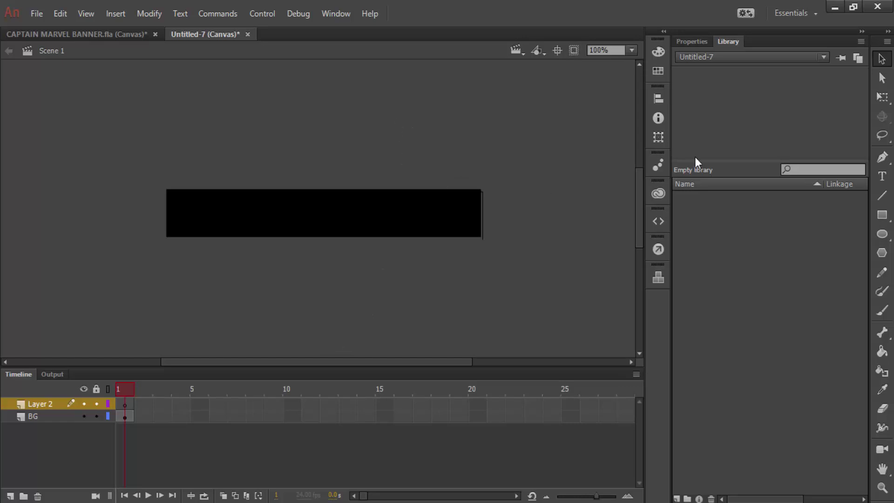
# Name the new layer LOGO and paste the logo toward the banner's right end
pyautogui.doubleClick(34, 406)
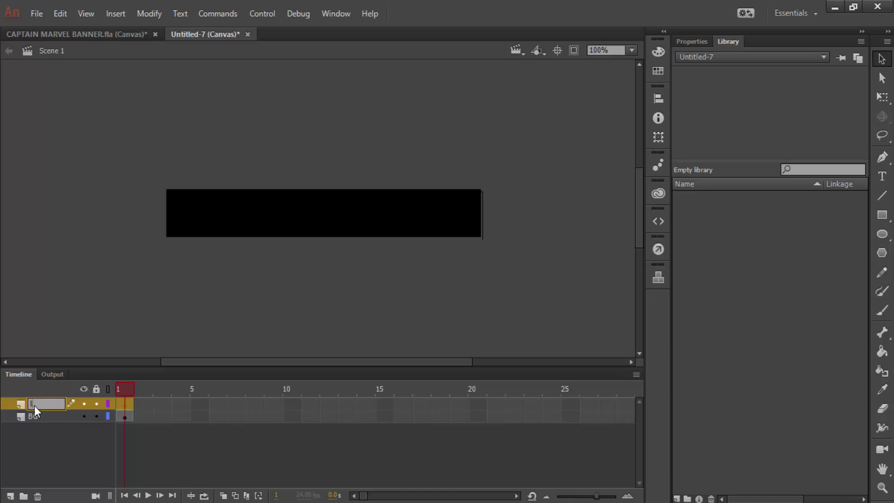
pyautogui.write('LOGO')
pyautogui.press('Return')
pyautogui.hotkey('ctrl', 'v')
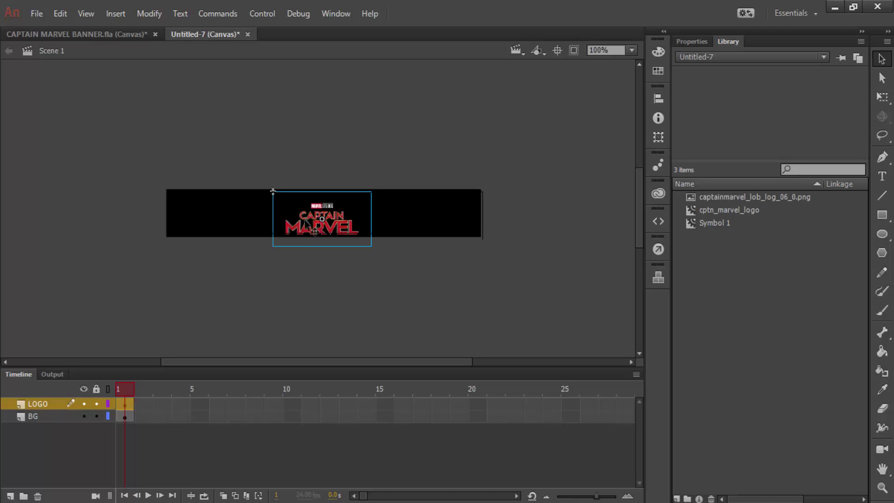
pyautogui.moveTo(317, 228); pyautogui.dragTo(415, 220)
# Inspect the cptn_marvel_logo symbol and captainmarvel_lob_log_06_0.png bitmap in the Library
pyautogui.click(750, 208)
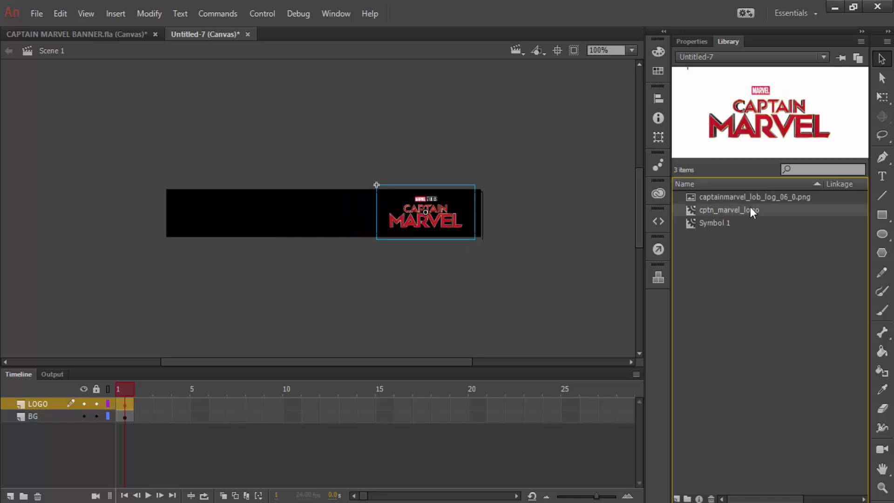
pyautogui.click(724, 197)
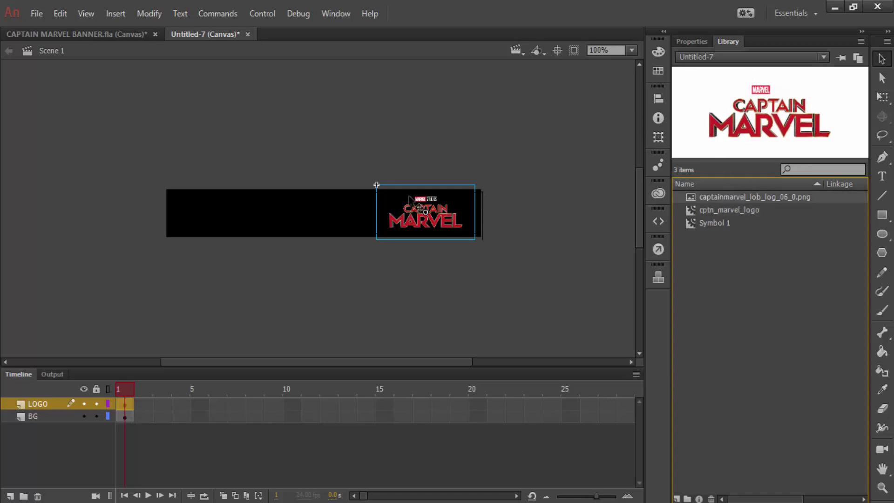
pyautogui.scroll(3, 467, 225)
pyautogui.scroll(-3, 435, 222)
pyautogui.scroll(5, 429, 215)
pyautogui.scroll(-3, 449, 253)
pyautogui.scroll(6, 447, 238)
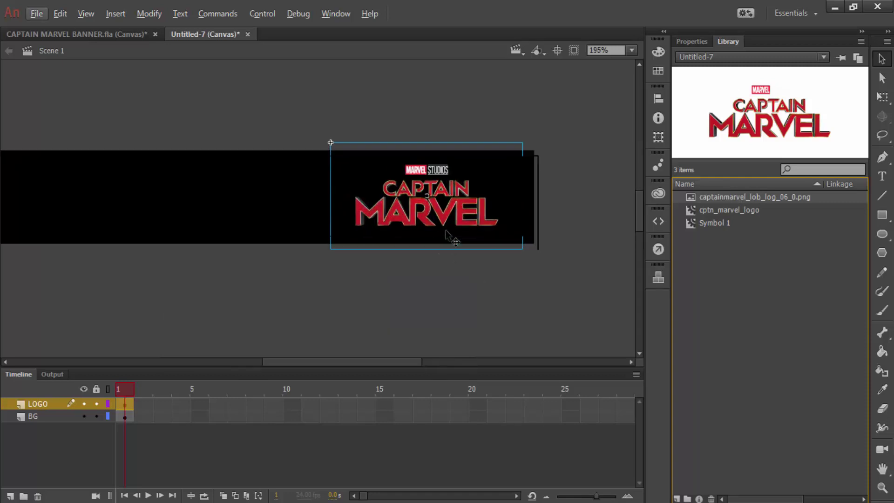
# Shift the logo further right and scale it with Free Transform around its centre
pyautogui.moveTo(439, 210); pyautogui.dragTo(450, 210)
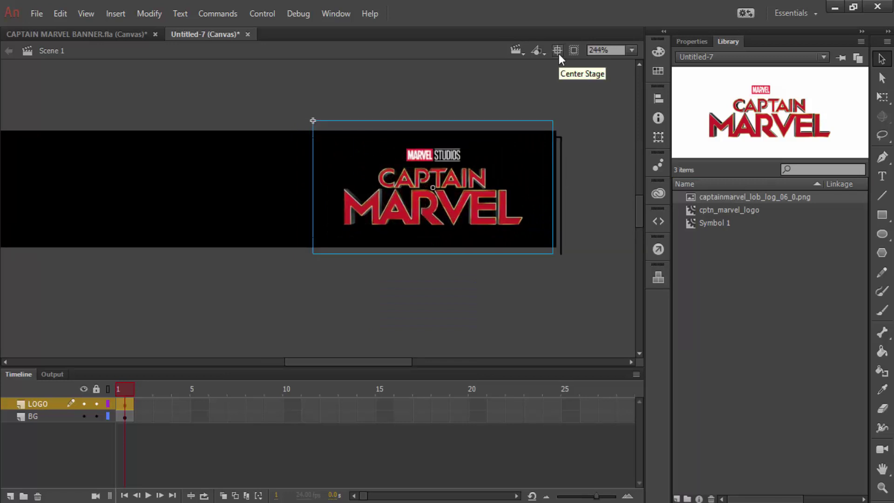
pyautogui.click(501, 180)
pyautogui.click(501, 180)
pyautogui.click(881, 97)
pyautogui.moveTo(550, 117); pyautogui.dragTo(570, 105)
pyautogui.click(597, 169)
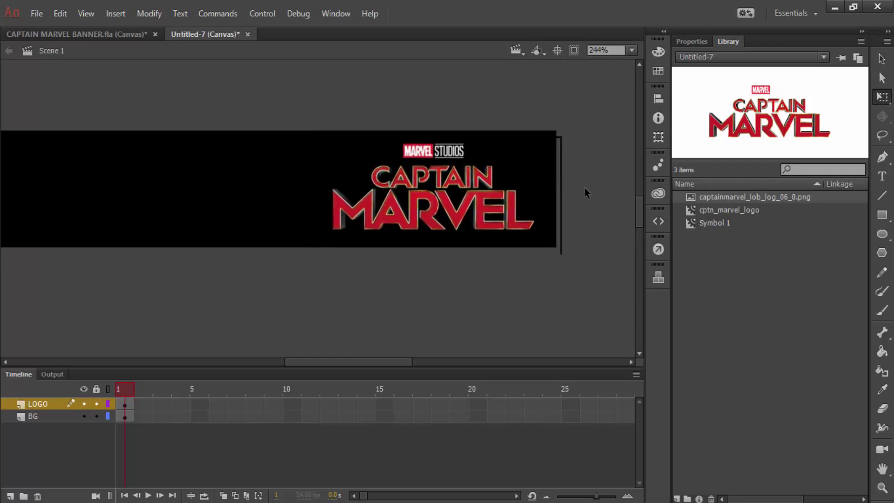
# Add two new text layers above LOGO, naming the top one TXT2
pyautogui.click(10, 496)
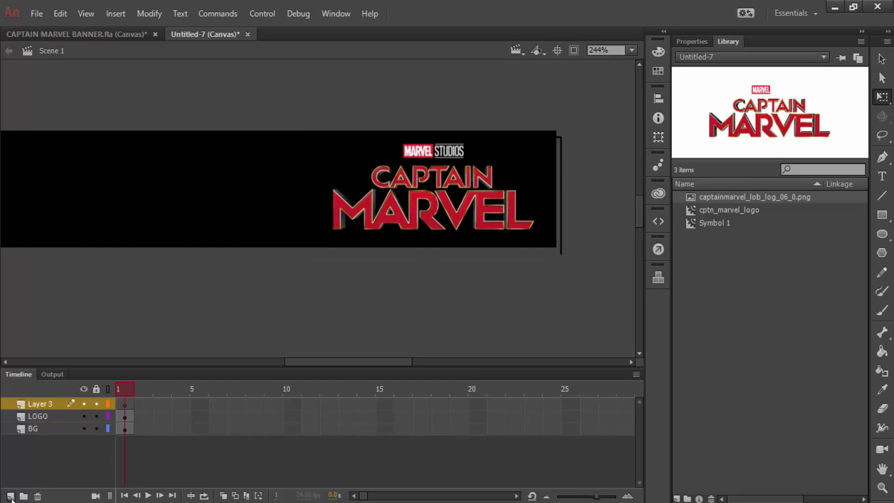
pyautogui.click(10, 496)
pyautogui.click(40, 416)
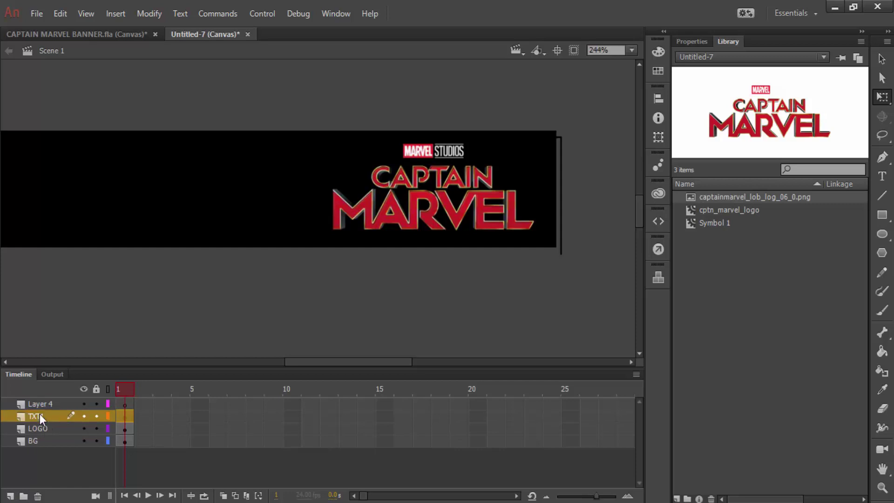
pyautogui.doubleClick(40, 403)
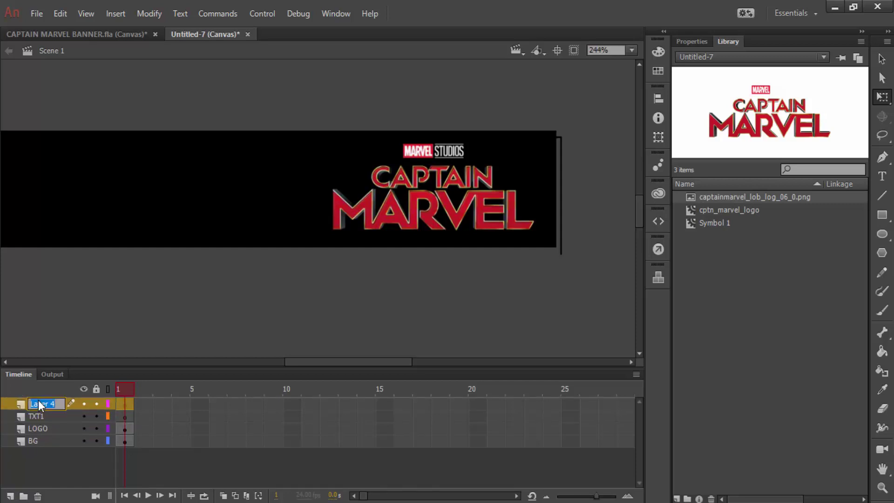
pyautogui.write('TXT2')
pyautogui.press('Return')
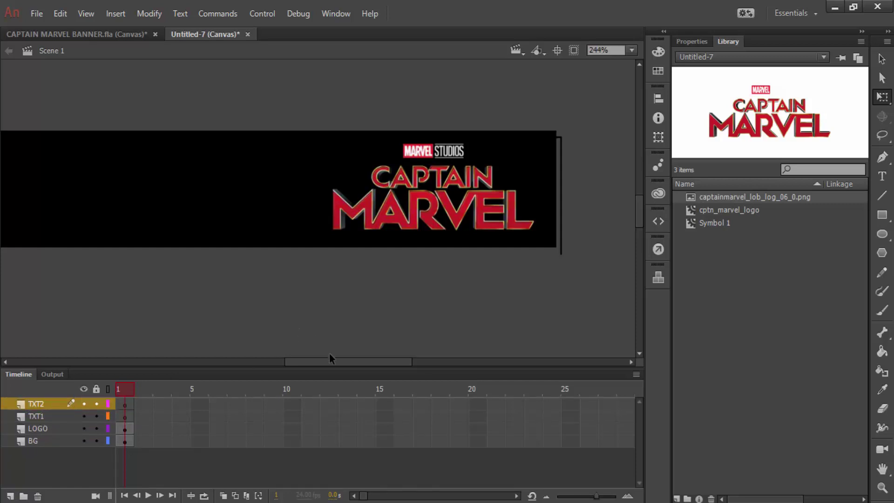
pyautogui.moveTo(328, 361); pyautogui.dragTo(273, 362)
pyautogui.scroll(-1, 316, 303)
# Type CAPTAIN MARVEL in a new text box above the banner
pyautogui.click(882, 175)
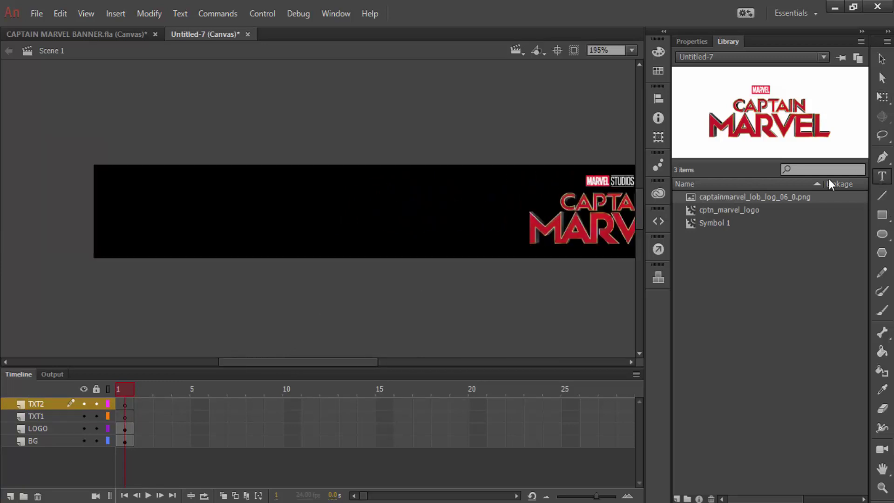
pyautogui.moveTo(156, 108); pyautogui.dragTo(411, 78)
pyautogui.moveTo(436, 155); pyautogui.dragTo(479, 160)
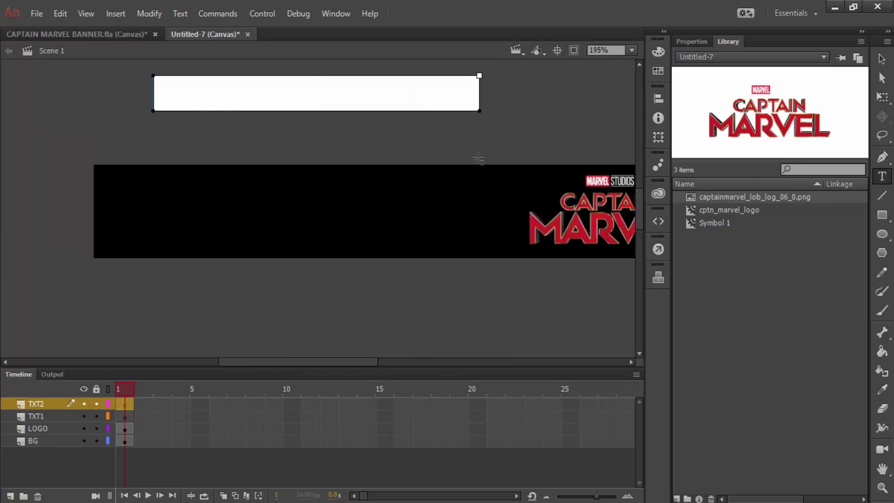
pyautogui.write('CAPTAIN ')
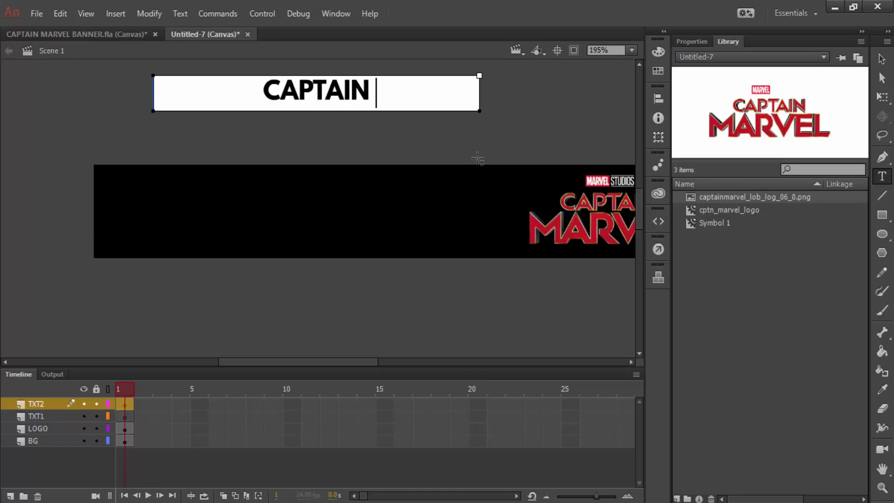
pyautogui.write('MARVEL')
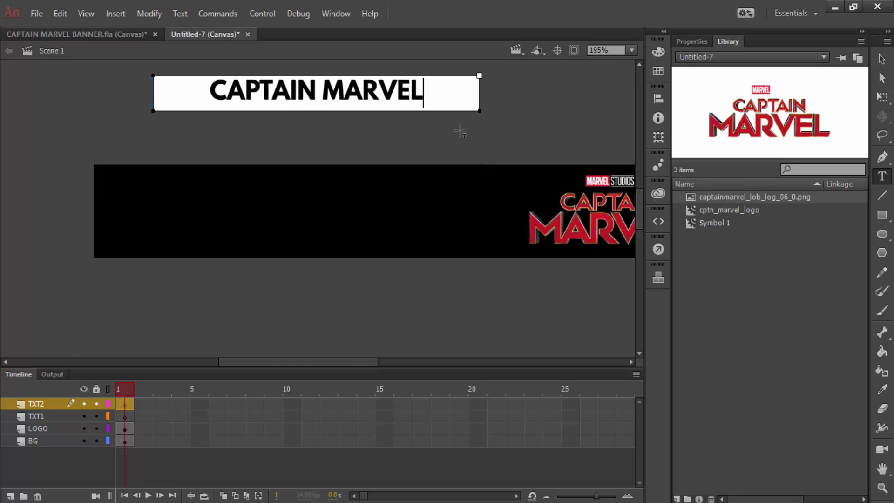
# Format the CAPTAIN MARVEL text at 24 pt in white
pyautogui.hotkey('ctrl', 'a')
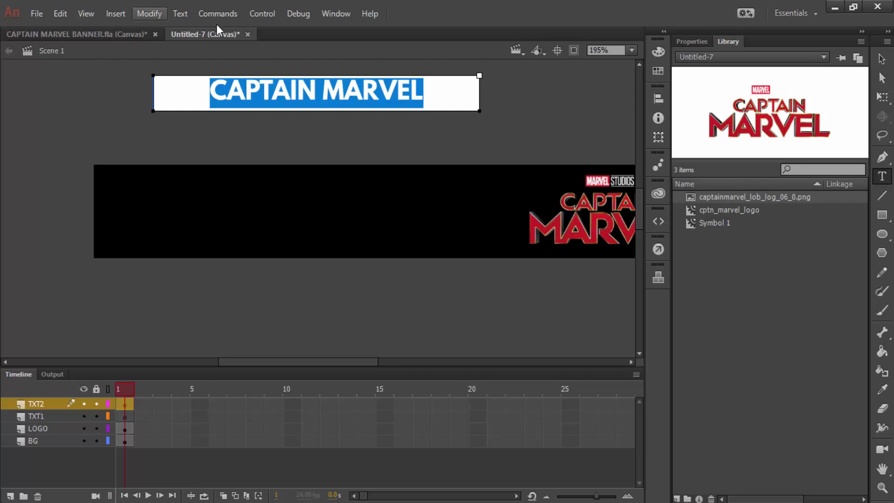
pyautogui.click(185, 15)
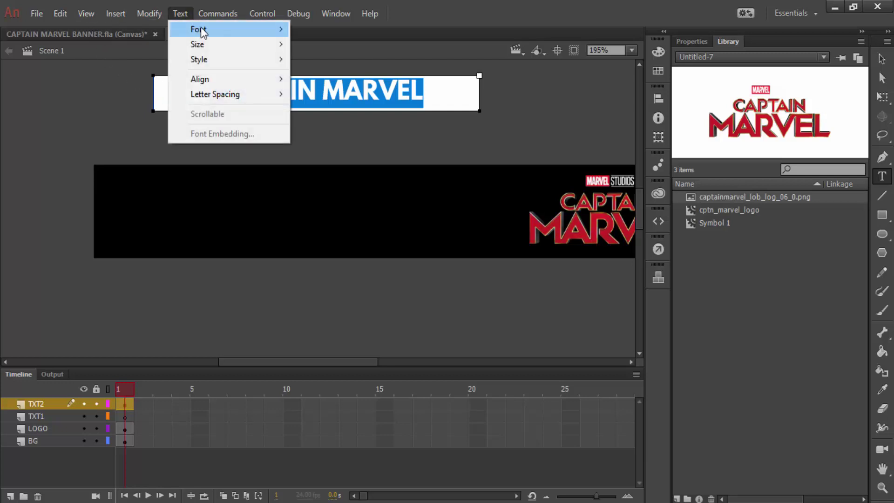
pyautogui.moveTo(205, 47)
pyautogui.click(328, 150)
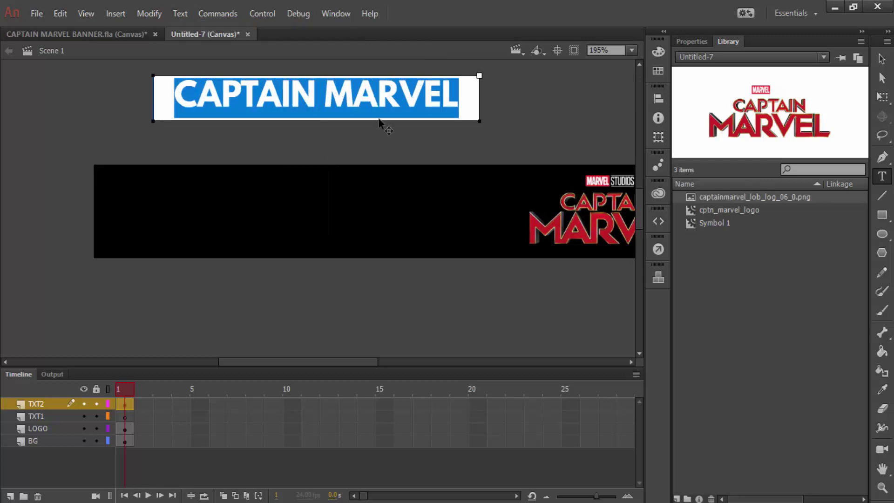
pyautogui.click(420, 101)
pyautogui.hotkey('ctrl', 'a')
pyautogui.click(697, 41)
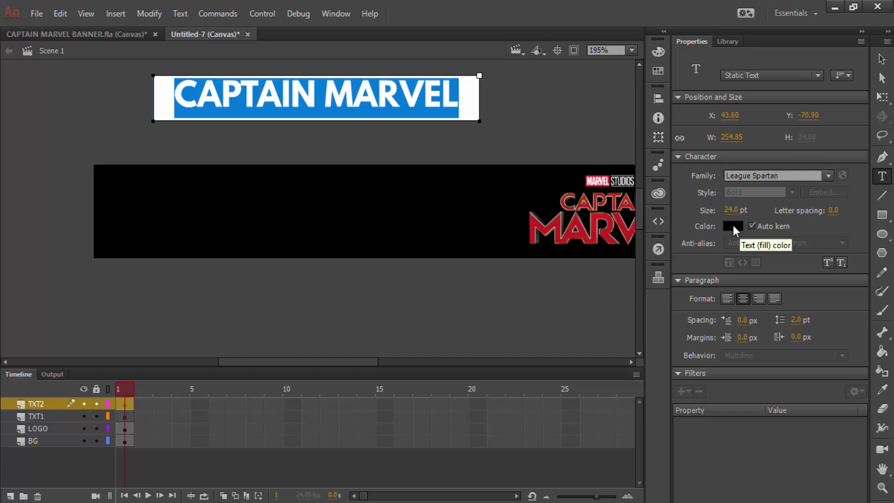
pyautogui.click(732, 225)
pyautogui.click(539, 316)
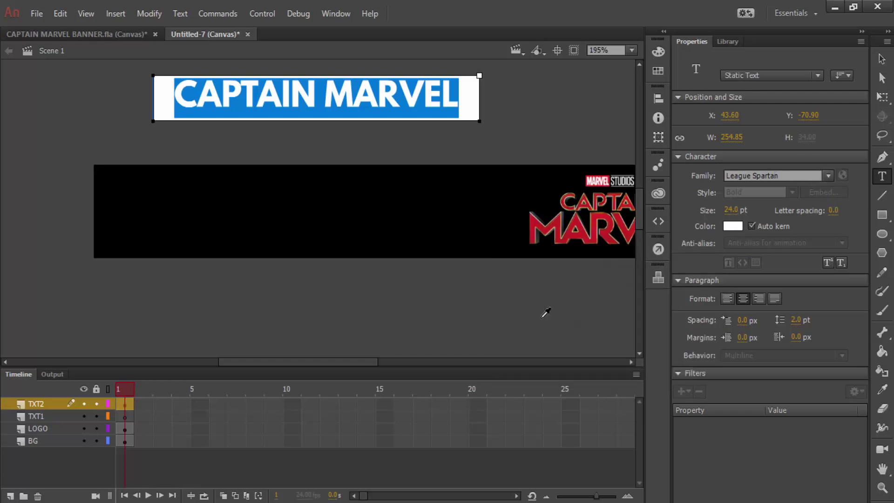
pyautogui.click(572, 116)
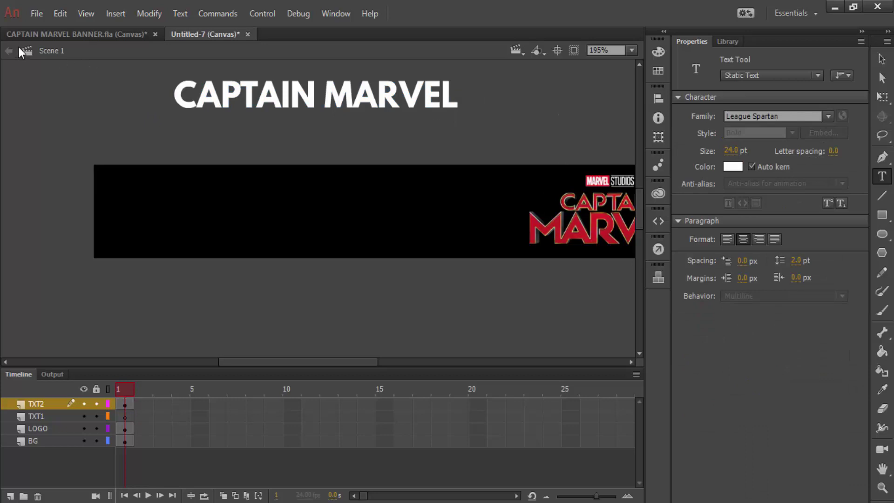
# Move the title into the black banner and paste it in place on TXT1
pyautogui.click(881, 58)
pyautogui.moveTo(309, 99); pyautogui.dragTo(309, 200)
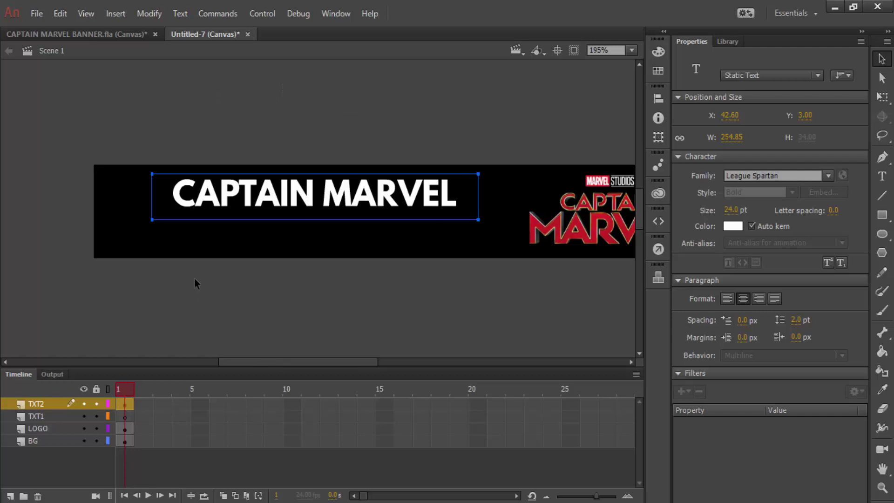
pyautogui.press('Delete')
pyautogui.click(46, 414)
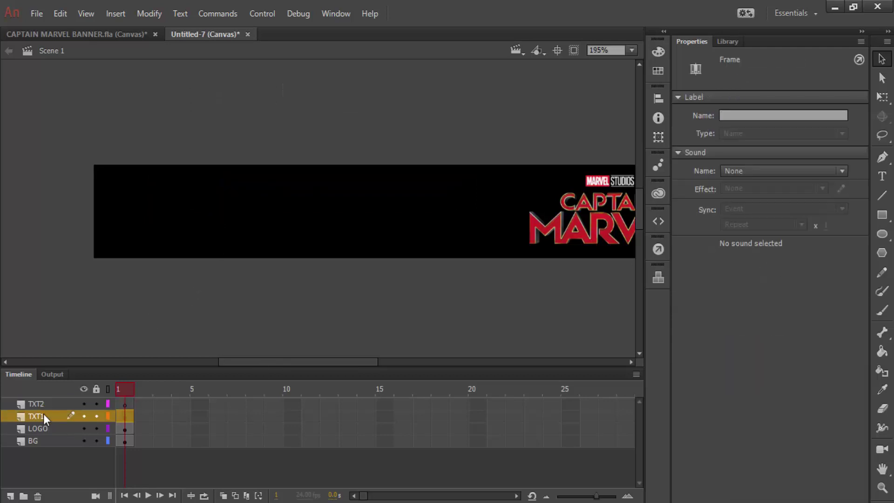
pyautogui.hotkey('ctrl', 'shift', 'v')
pyautogui.click(38, 401)
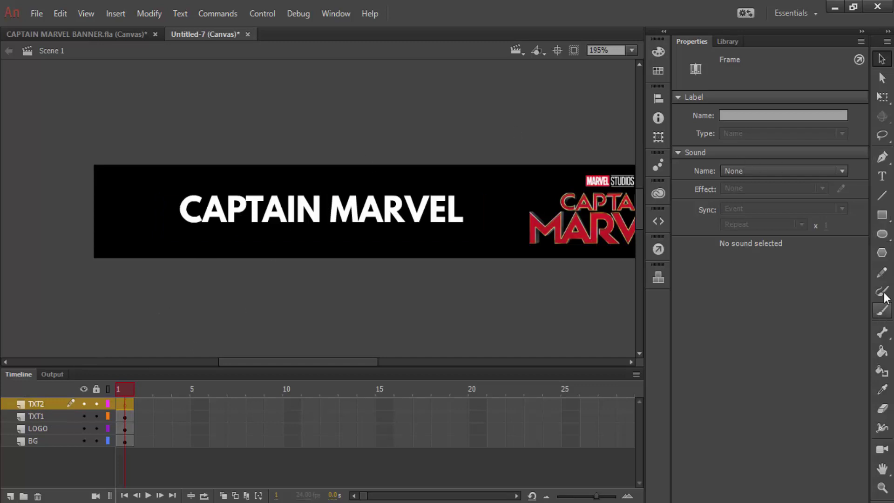
# Type COMING SOON in a new text box on TXT2
pyautogui.click(882, 176)
pyautogui.moveTo(194, 83); pyautogui.dragTo(378, 123)
pyautogui.moveTo(393, 153); pyautogui.dragTo(468, 163)
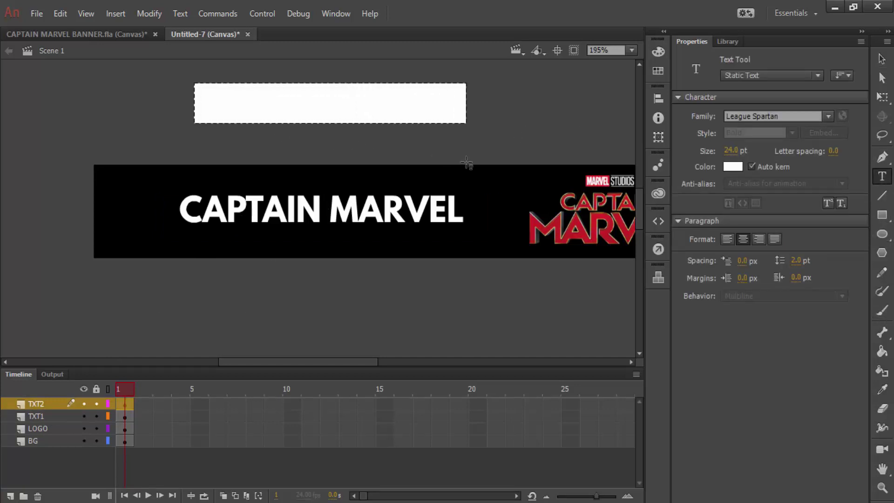
pyautogui.write('COMING SOON')
# Set COMING SOON to 13 pt, letter spacing 10, on one line under the title
pyautogui.hotkey('ctrl', 'a')
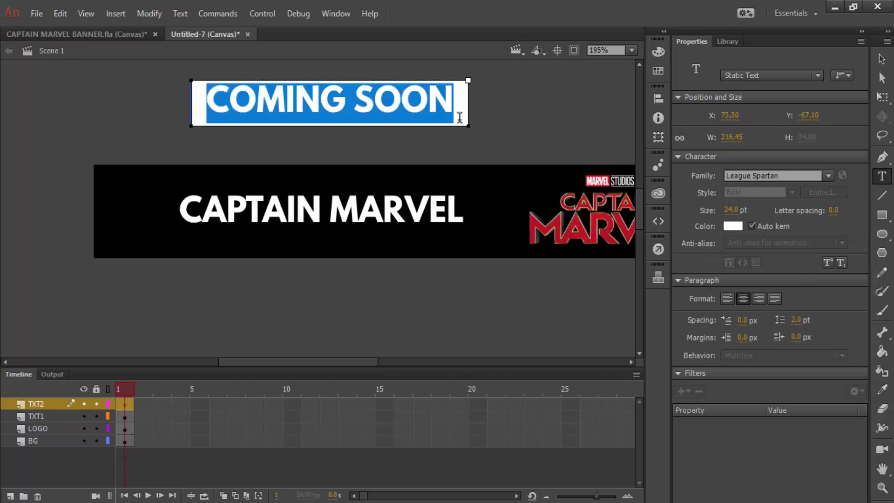
pyautogui.moveTo(731, 210); pyautogui.dragTo(721, 212)
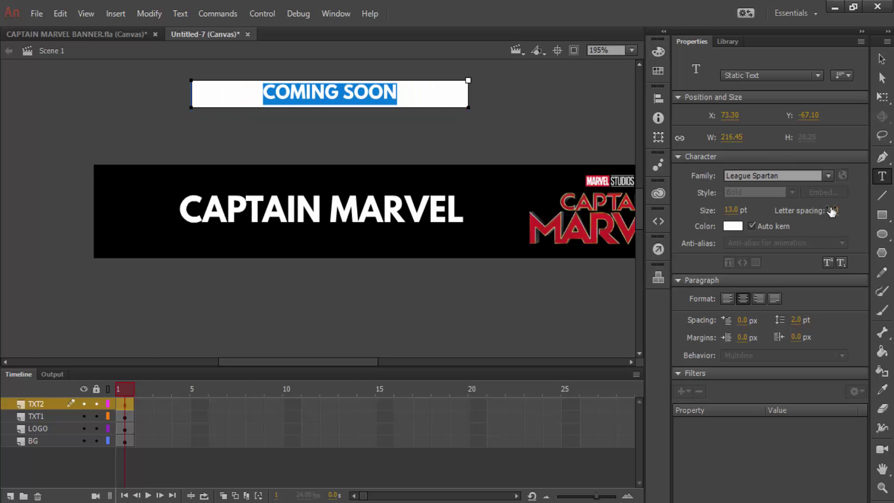
pyautogui.moveTo(832, 211); pyautogui.dragTo(836, 211)
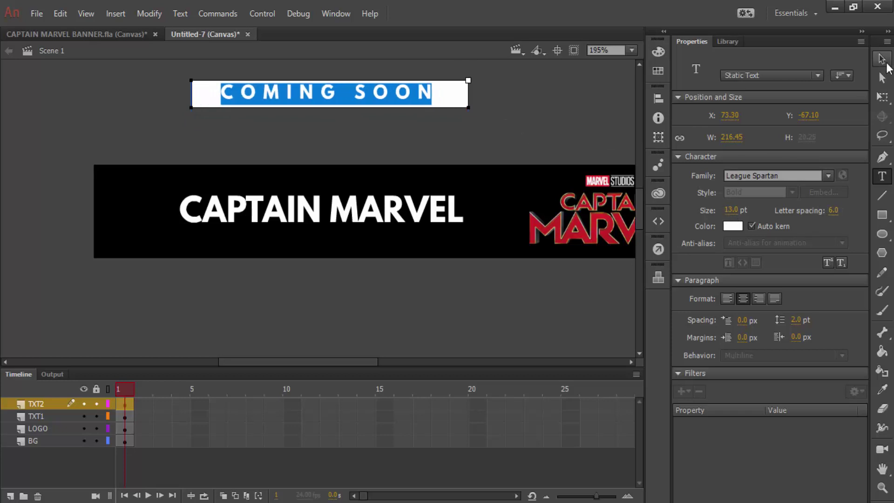
pyautogui.click(882, 60)
pyautogui.moveTo(311, 100); pyautogui.dragTo(307, 240)
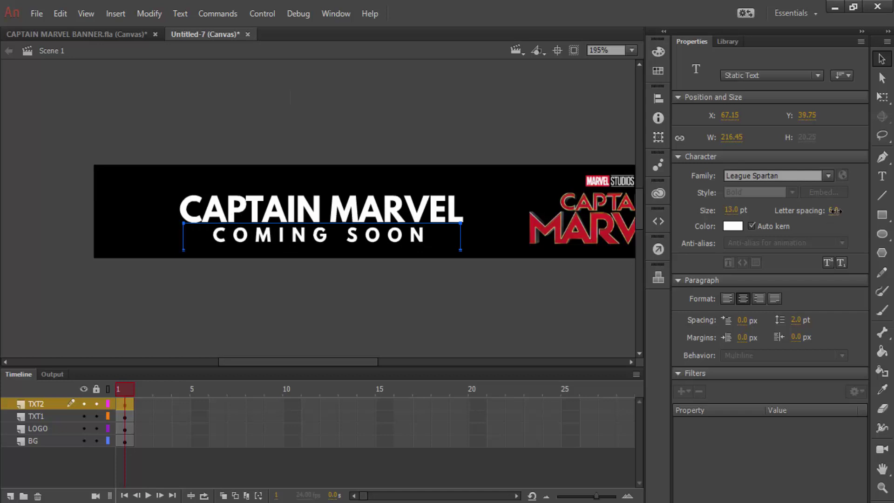
pyautogui.moveTo(835, 211); pyautogui.dragTo(837, 211)
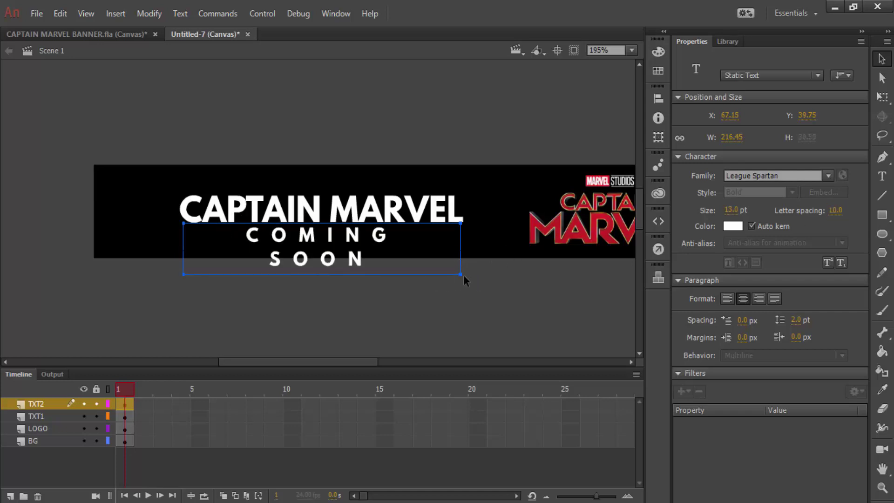
pyautogui.moveTo(466, 274); pyautogui.dragTo(486, 253)
# Toggle the TXT2, TXT1 and LOGO layers' visibility to check the text
pyautogui.click(84, 404)
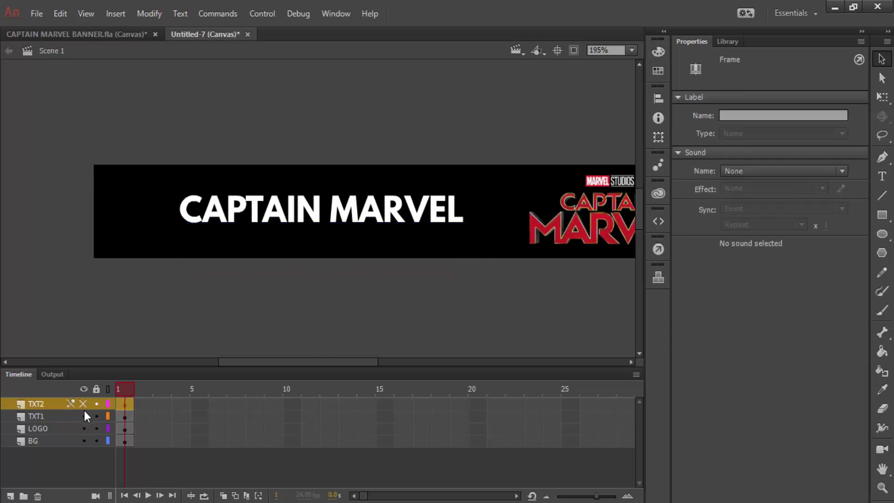
pyautogui.click(84, 416)
pyautogui.click(84, 415)
pyautogui.click(83, 403)
pyautogui.click(84, 428)
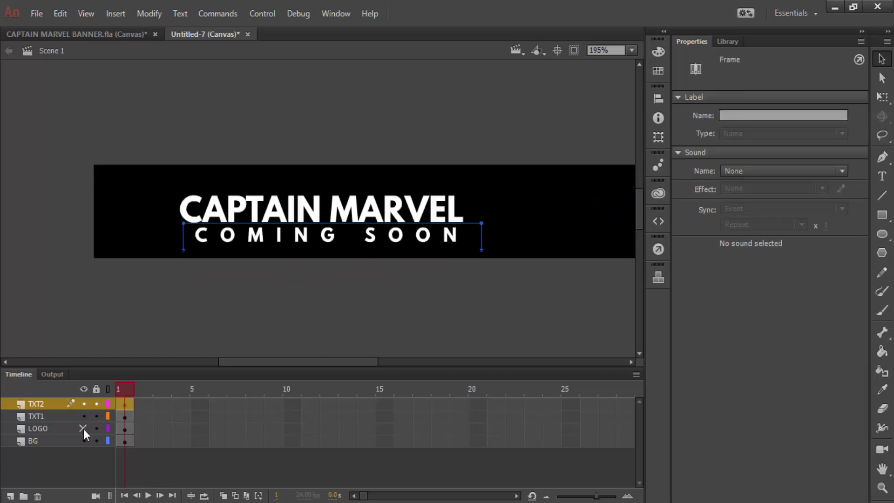
pyautogui.click(83, 428)
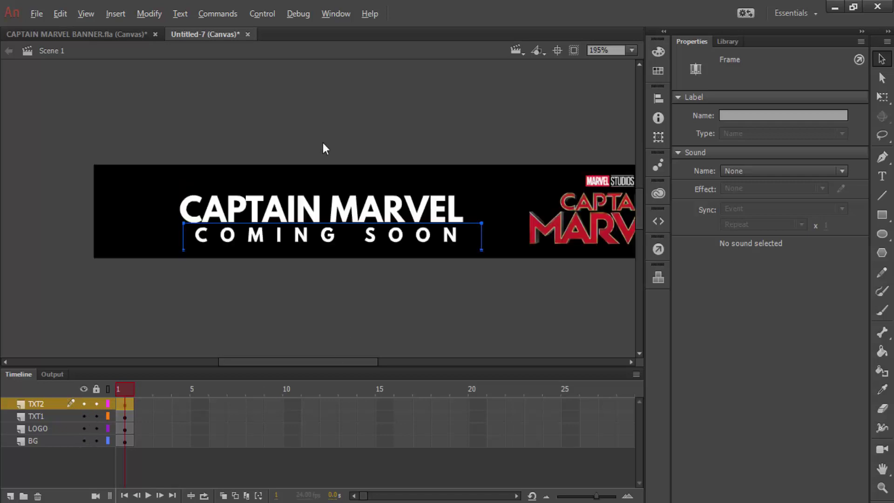
# Turn on rulers and make guides visible on the stage
pyautogui.press('alt')
pyautogui.scroll(-3, 428, 127)
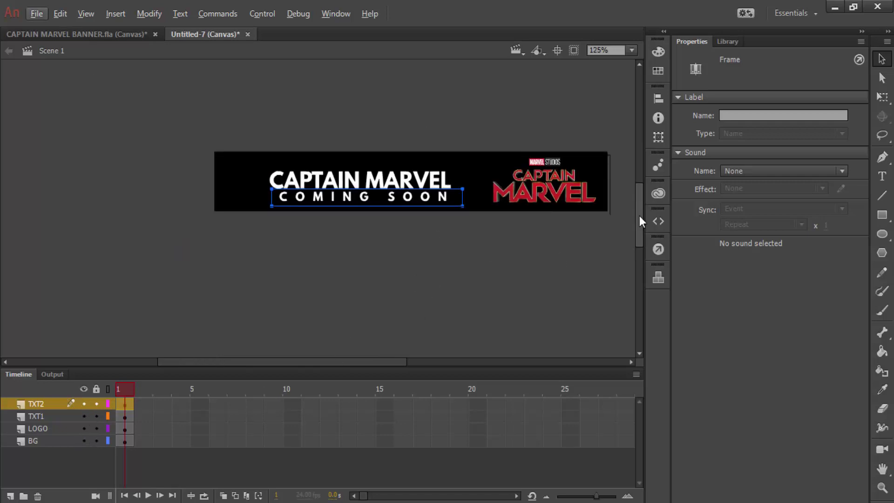
pyautogui.moveTo(639, 216); pyautogui.dragTo(639, 212)
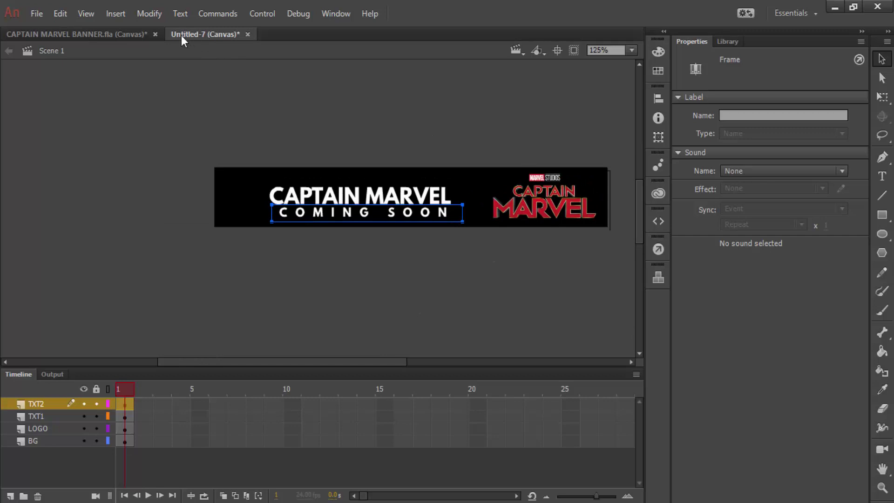
pyautogui.click(85, 13)
pyautogui.click(164, 135)
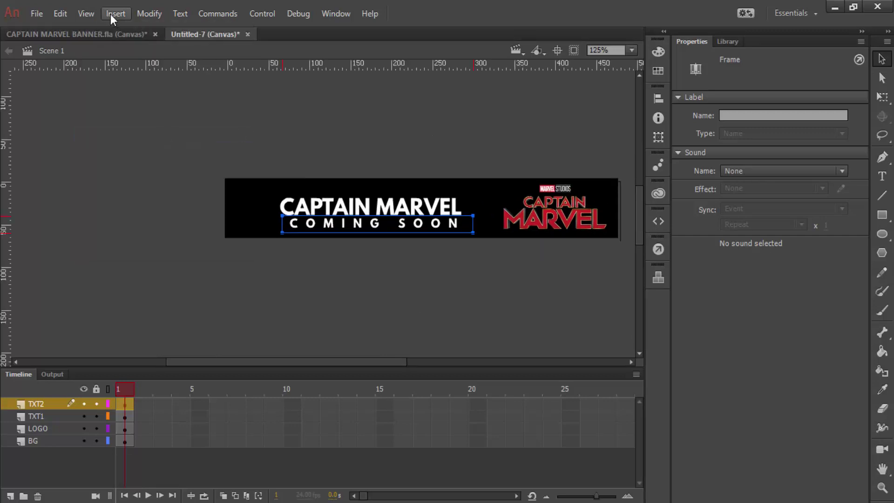
pyautogui.click(84, 13)
pyautogui.moveTo(165, 166)
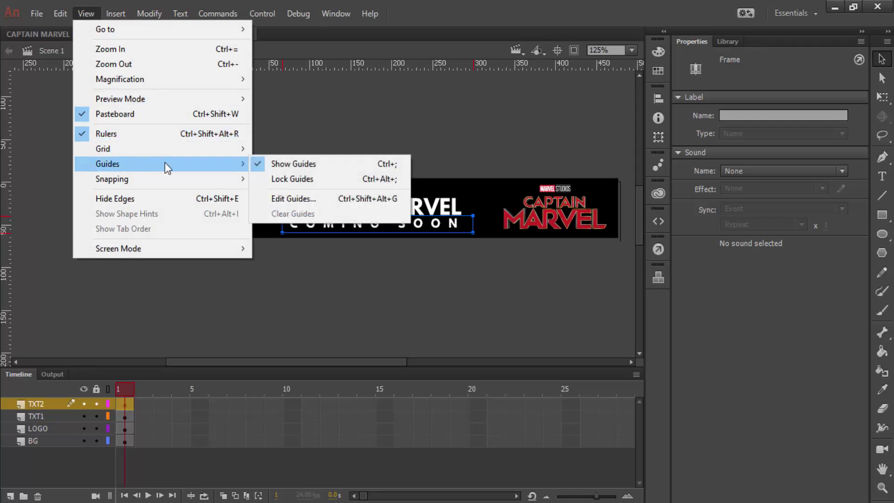
pyautogui.click(282, 166)
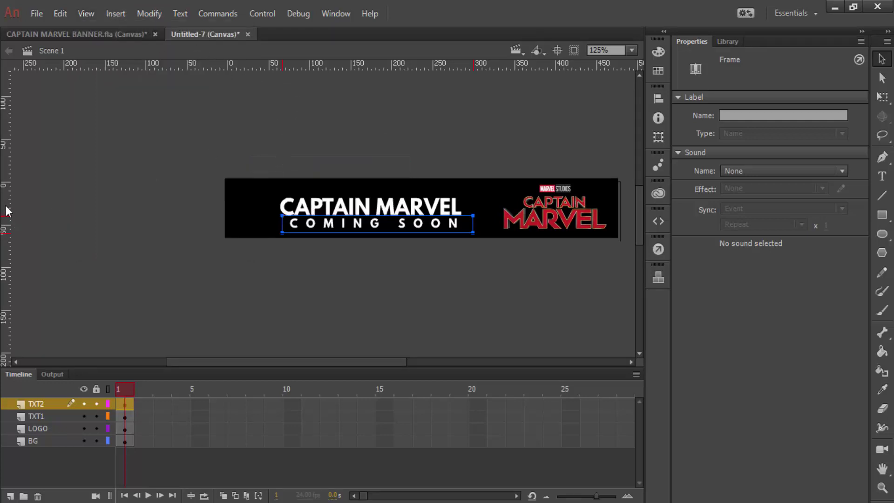
# Place a vertical guide at the title's left edge and a horizontal guide above COMING SOON
pyautogui.moveTo(6, 210); pyautogui.dragTo(279, 205)
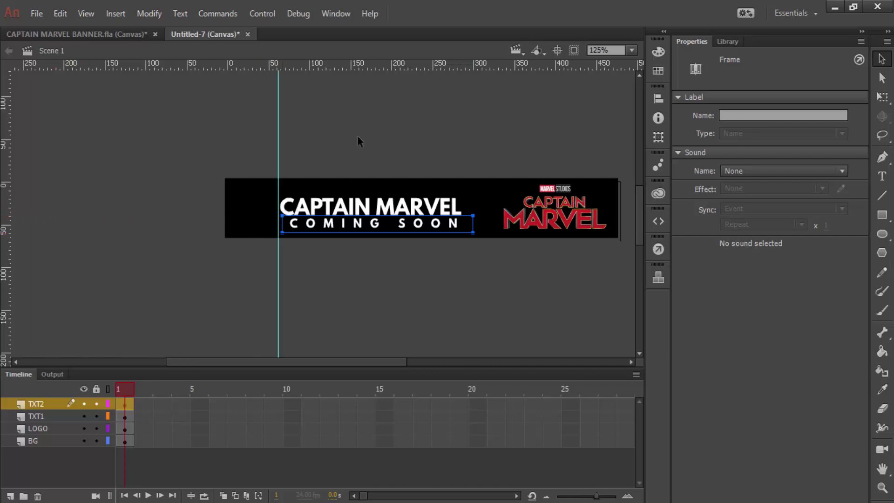
pyautogui.moveTo(346, 65); pyautogui.dragTo(364, 215)
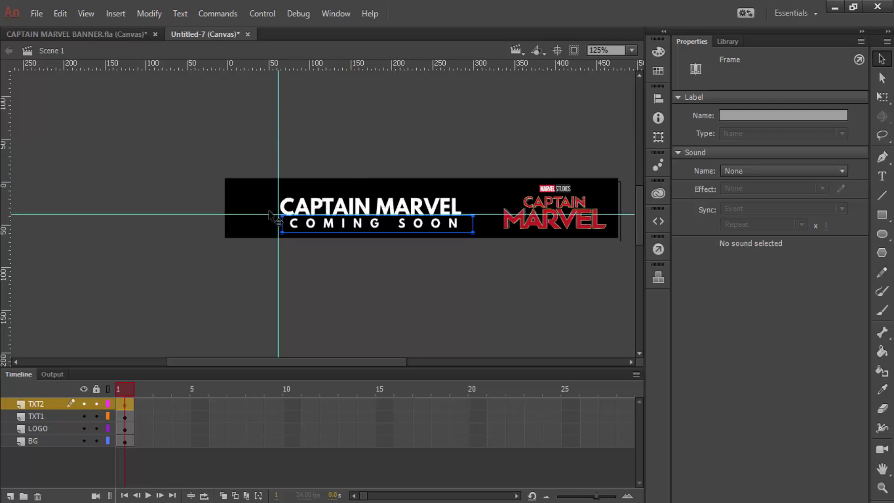
pyautogui.scroll(3, 279, 217)
pyautogui.moveTo(279, 215); pyautogui.dragTo(255, 220)
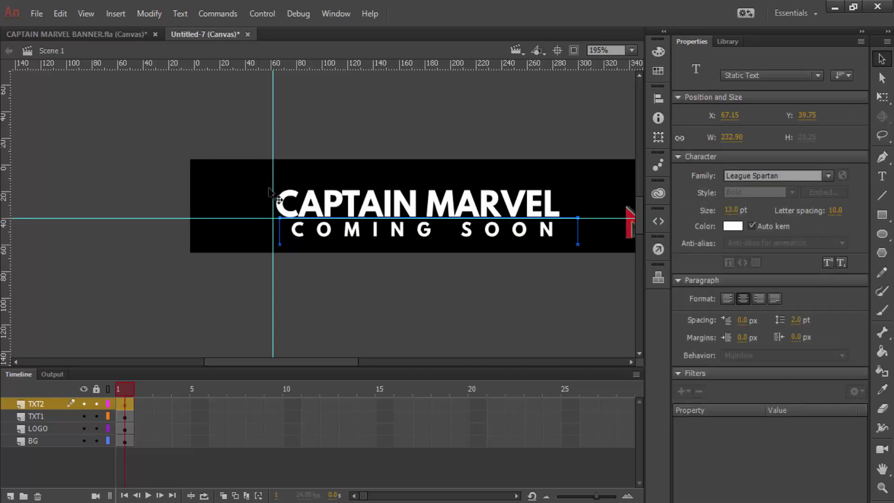
# Move CAPTAIN MARVEL onto the guides, nudging it down three times
pyautogui.scroll(3, 274, 198)
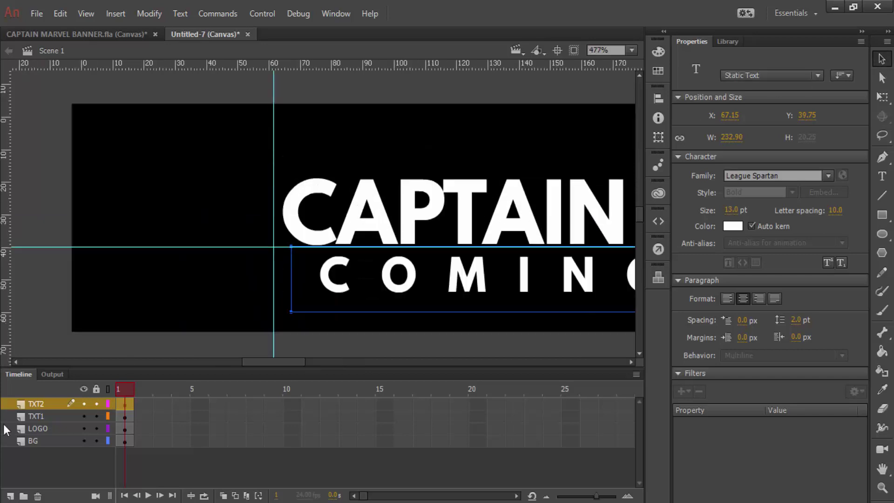
pyautogui.click(34, 417)
pyautogui.moveTo(359, 224); pyautogui.dragTo(350, 215)
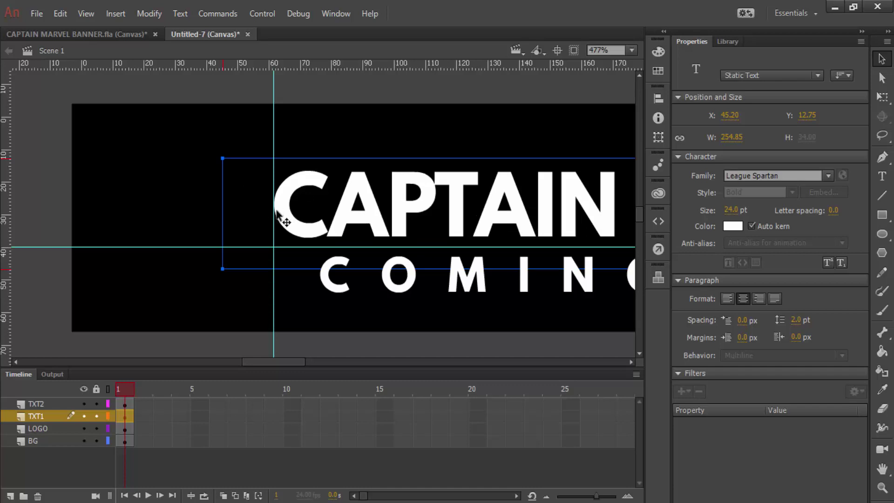
pyautogui.scroll(4, 276, 210)
pyautogui.scroll(-3, 275, 208)
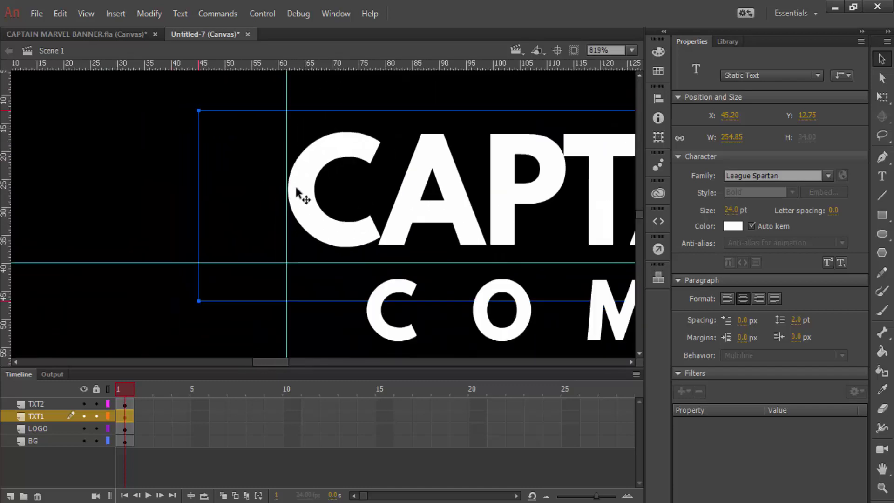
pyautogui.press('Down')
pyautogui.press('Down')
pyautogui.press('Down')
pyautogui.press('Down')
pyautogui.press('Down')
pyautogui.press('Down')
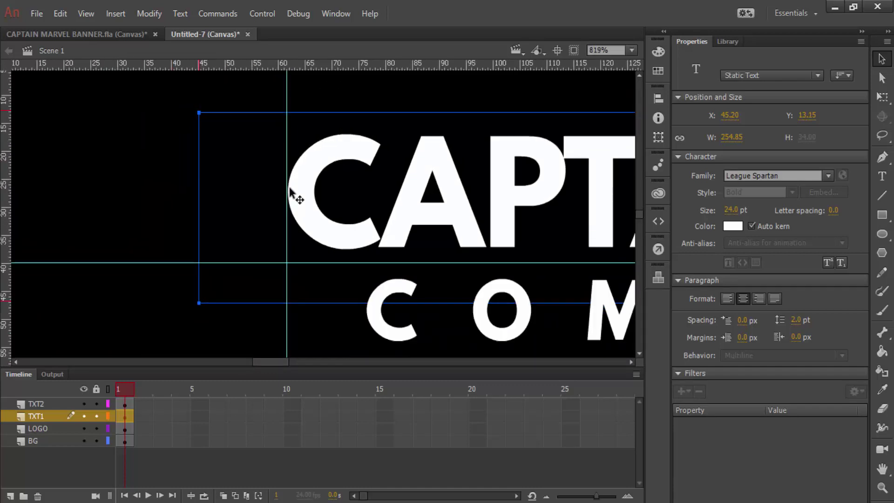
pyautogui.press('Down')
pyautogui.press('Down')
pyautogui.press('Down')
pyautogui.press('Down')
pyautogui.press('Down')
pyautogui.press('Down')
pyautogui.press('Down')
pyautogui.press('Down')
pyautogui.press('Down')
pyautogui.press('Down')
pyautogui.press('Down')
pyautogui.press('Down')
pyautogui.press('Down')
pyautogui.press('Down')
pyautogui.press('Down')
pyautogui.press('Down')
pyautogui.press('Down')
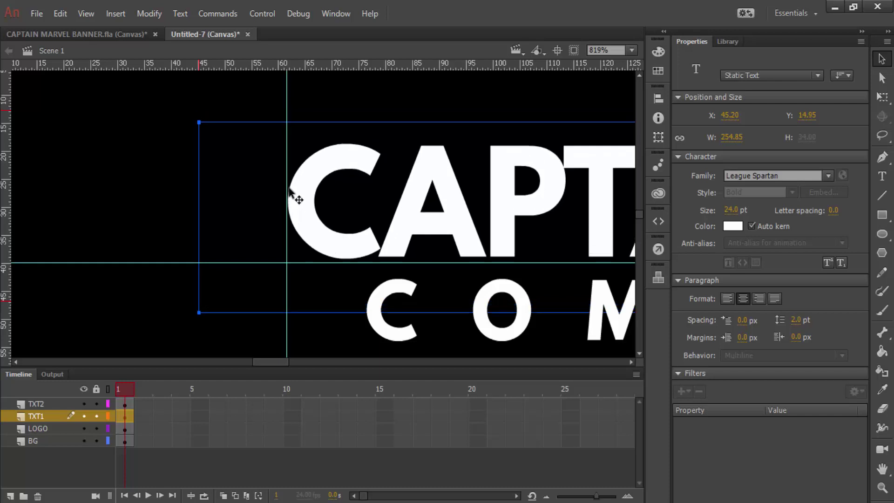
pyautogui.press('Down')
pyautogui.press('Down')
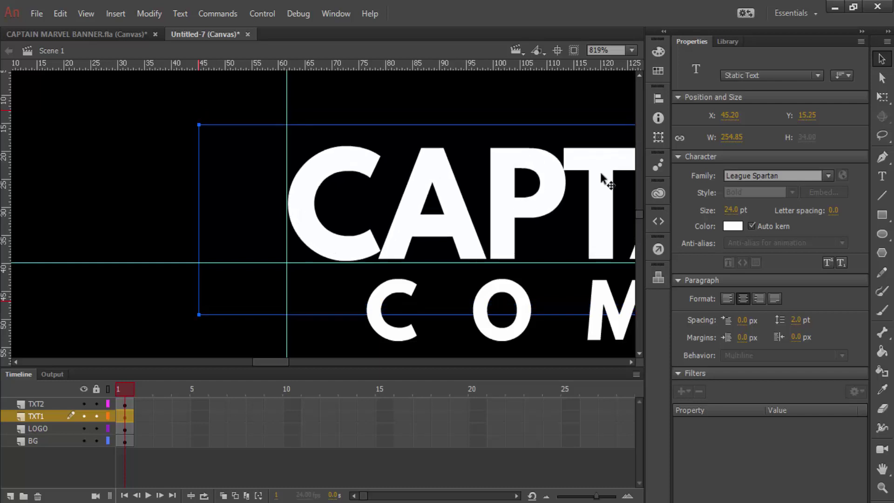
# Align COMING SOON to the left guide, widen its box, and set letter spacing 11
pyautogui.click(394, 333)
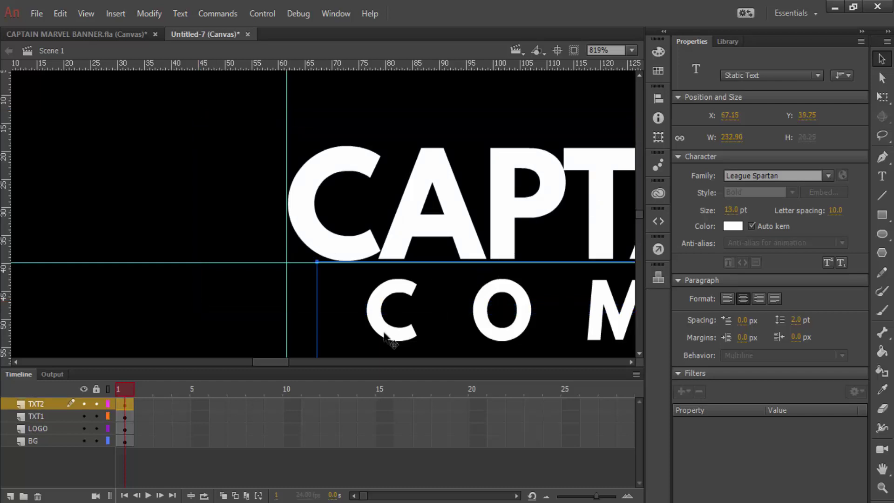
pyautogui.moveTo(389, 335); pyautogui.dragTo(310, 327)
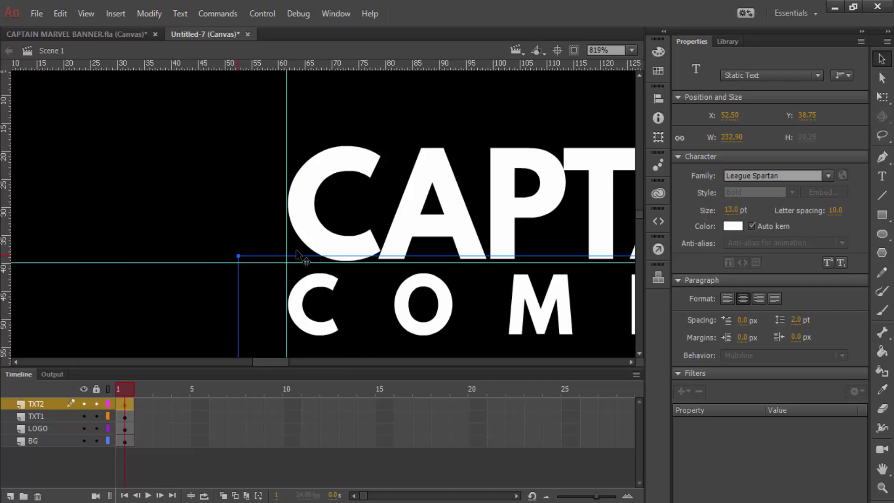
pyautogui.scroll(-5, 301, 259)
pyautogui.scroll(-1, 303, 261)
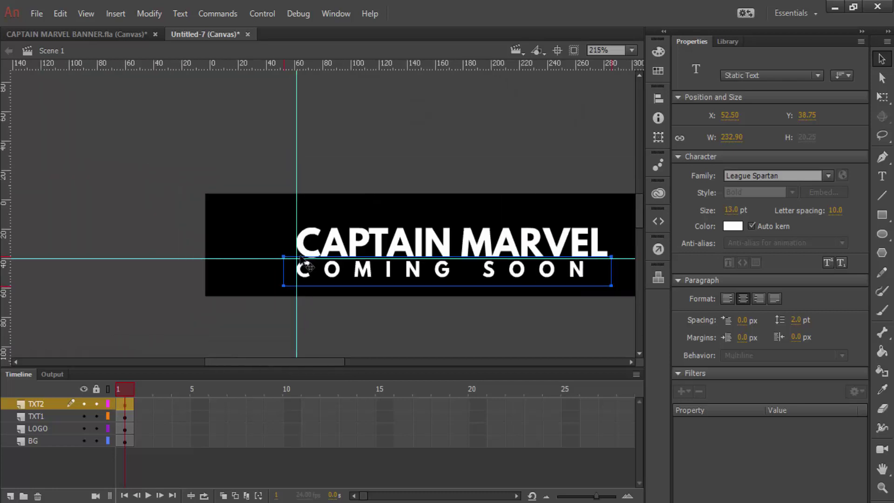
pyautogui.moveTo(612, 285); pyautogui.dragTo(632, 283)
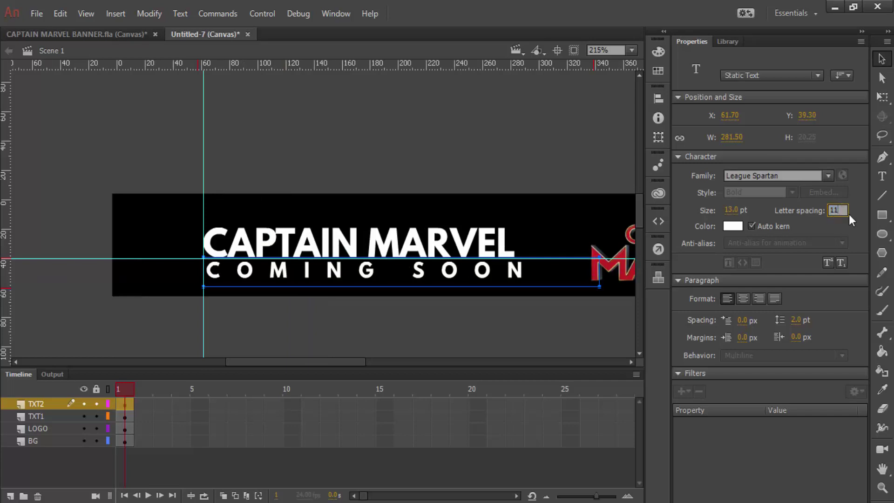
pyautogui.press('Return')
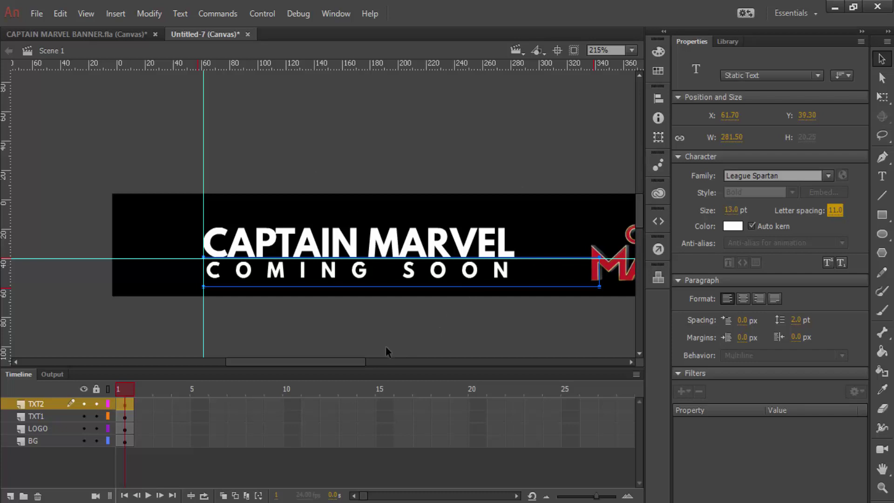
# Enable Clip content outside the stage and nudge CAPTAIN MARVEL up to Y 9.25
pyautogui.moveTo(352, 363); pyautogui.dragTo(376, 362)
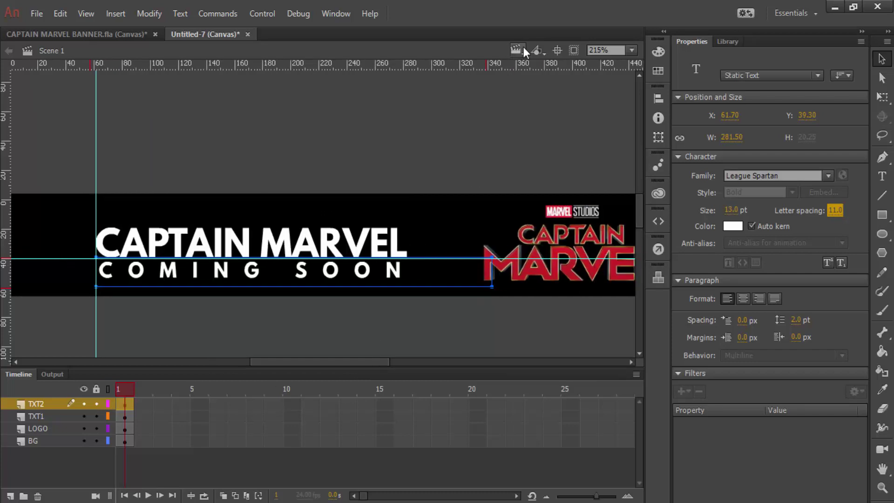
pyautogui.click(570, 52)
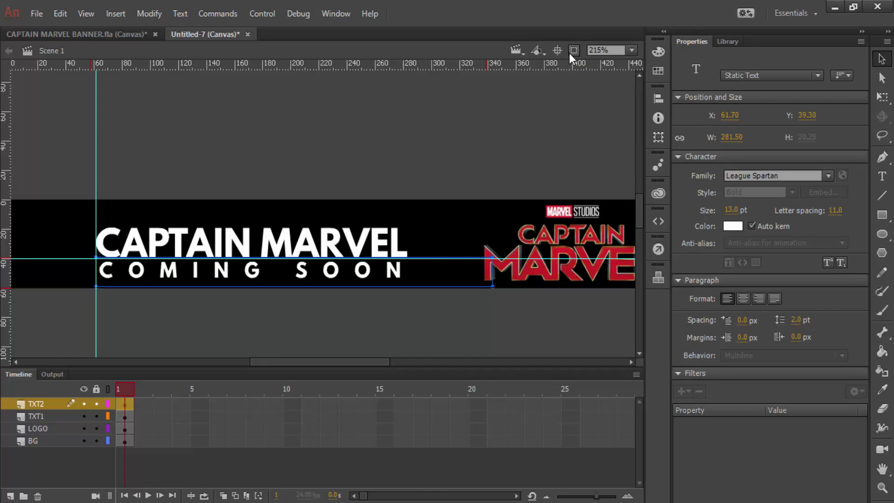
pyautogui.scroll(-1, 274, 205)
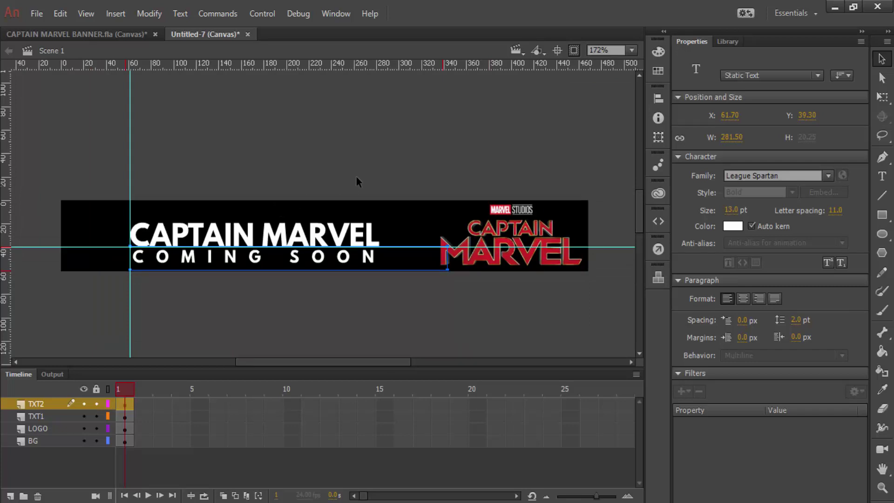
pyautogui.click(141, 239)
pyautogui.press('Up')
pyautogui.press('Up')
pyautogui.press('Up')
pyautogui.press('Up')
pyautogui.press('Up')
pyautogui.press('Up')
pyautogui.press('Up')
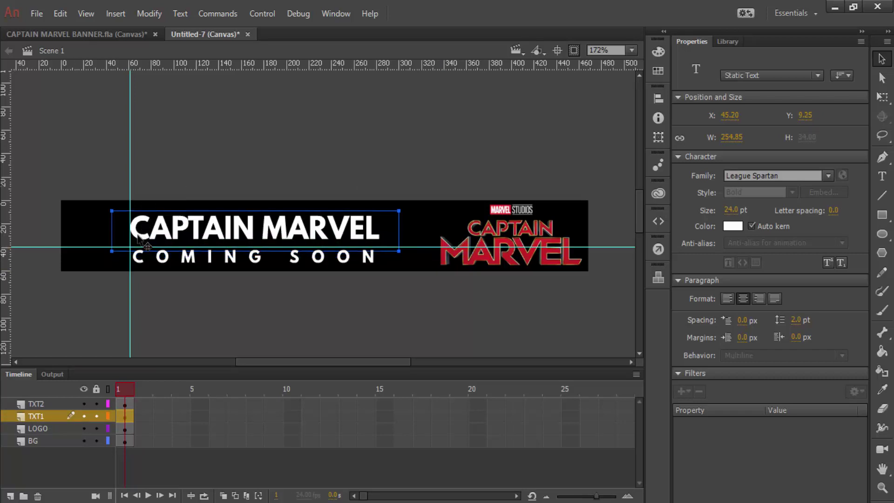
pyautogui.hotkey('ctrl', 'shift', 'a')
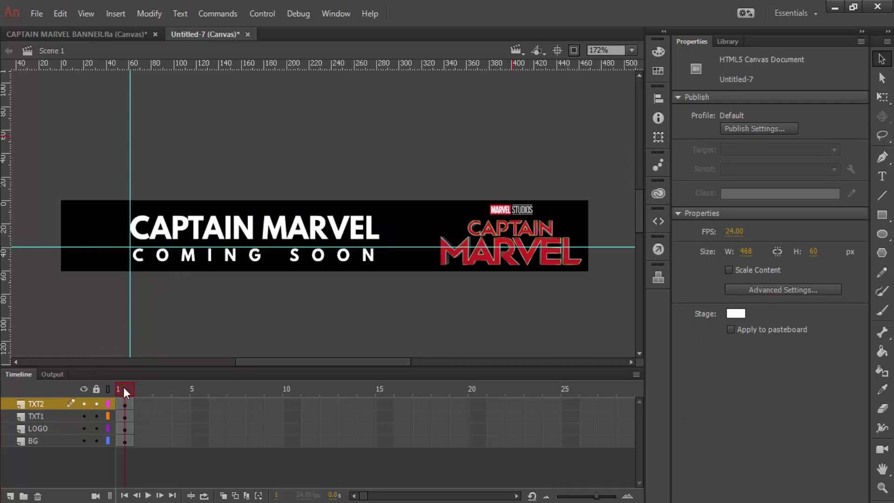
# Extend all four layers through frame 20 and scrub the timeline to check
pyautogui.moveTo(476, 409); pyautogui.dragTo(475, 440)
pyautogui.moveTo(476, 404); pyautogui.dragTo(476, 442)
pyautogui.rightClick(477, 403)
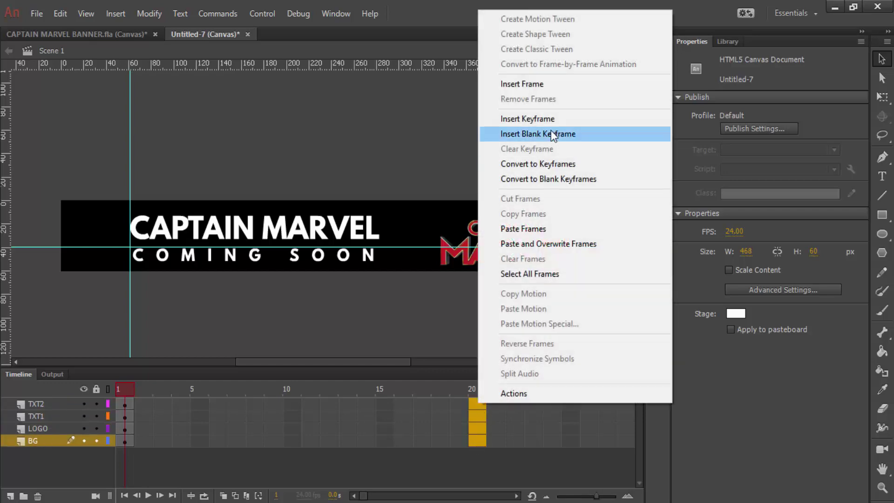
pyautogui.click(546, 85)
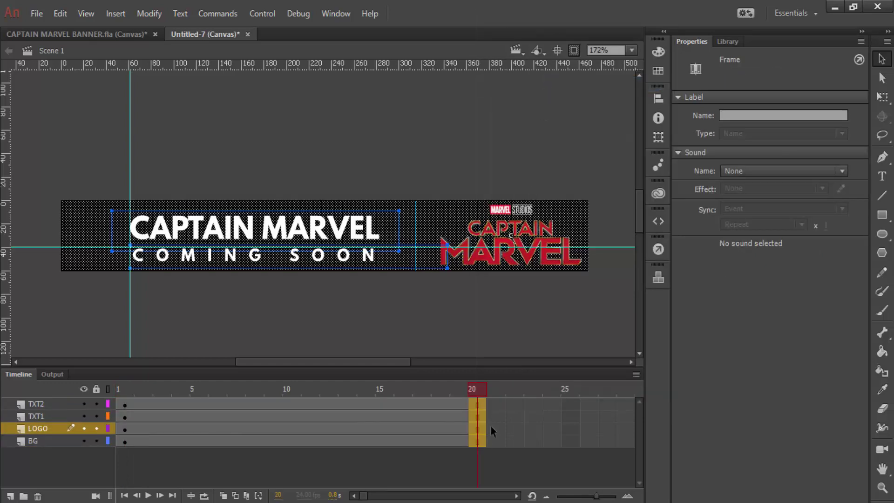
pyautogui.moveTo(441, 387); pyautogui.dragTo(423, 383)
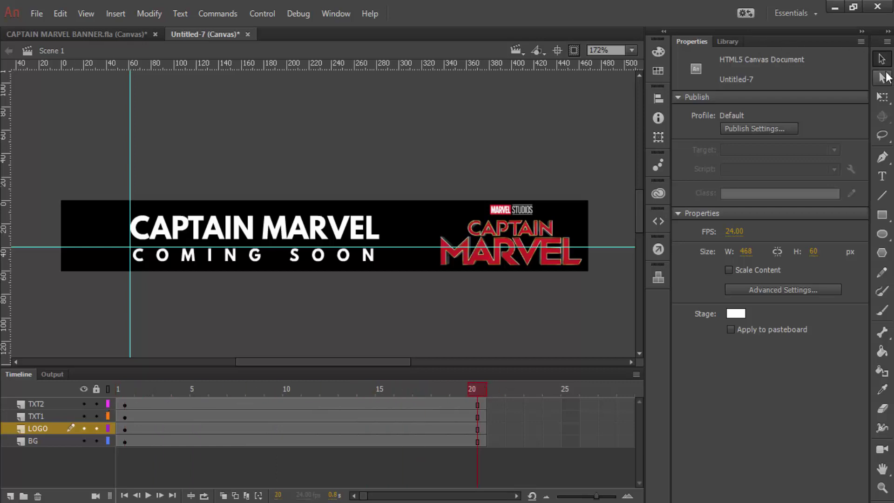
# Set the document frame rate to 10 fps
pyautogui.click(733, 233)
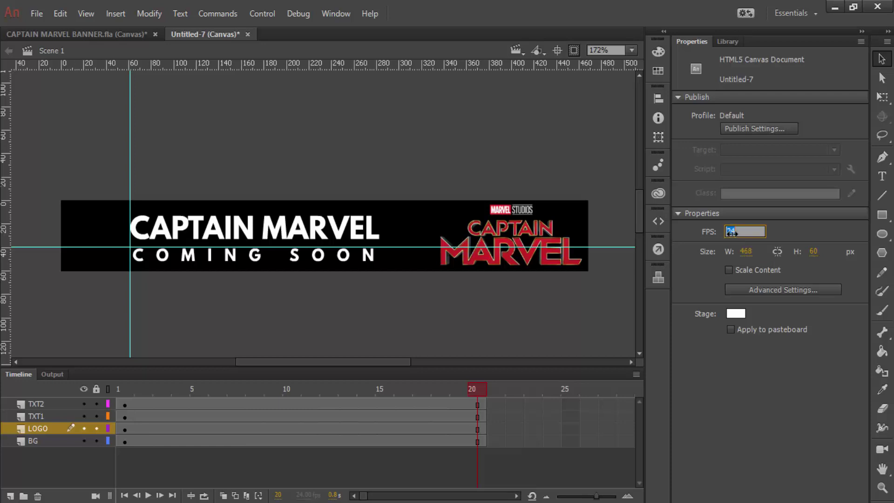
pyautogui.write('10')
pyautogui.moveTo(474, 392); pyautogui.dragTo(48, 405)
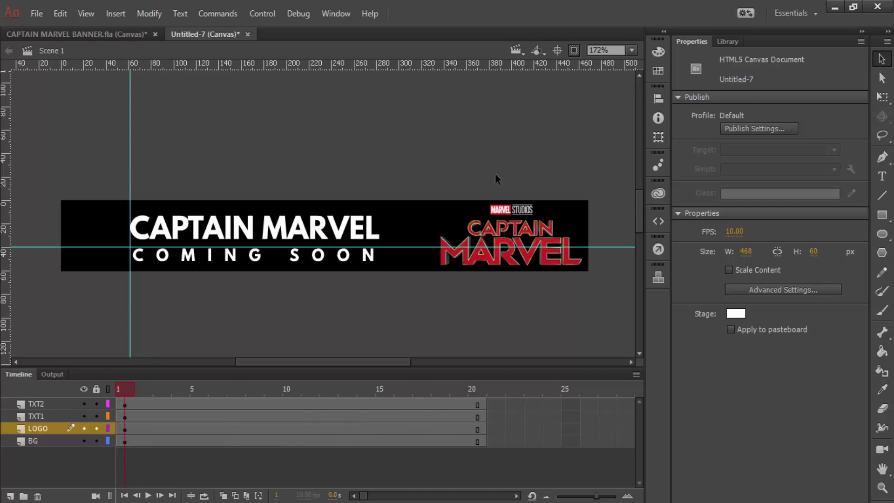
# Convert the Captain Marvel logo into a movie clip symbol named LOGO
pyautogui.click(515, 228)
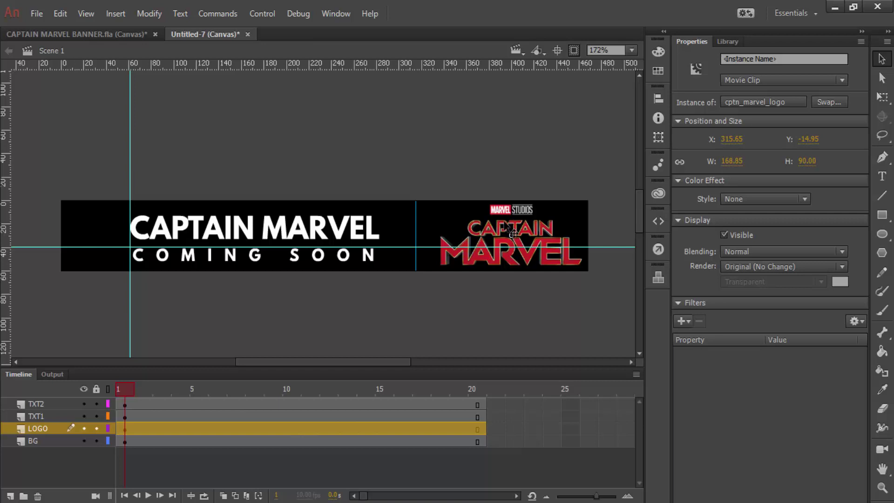
pyautogui.press('F8')
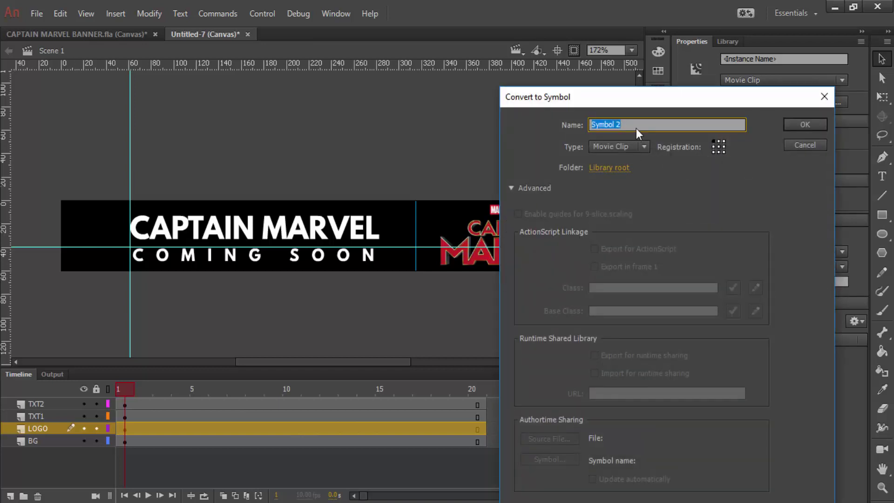
pyautogui.write('LOGO')
pyautogui.click(644, 147)
pyautogui.click(646, 147)
pyautogui.click(808, 126)
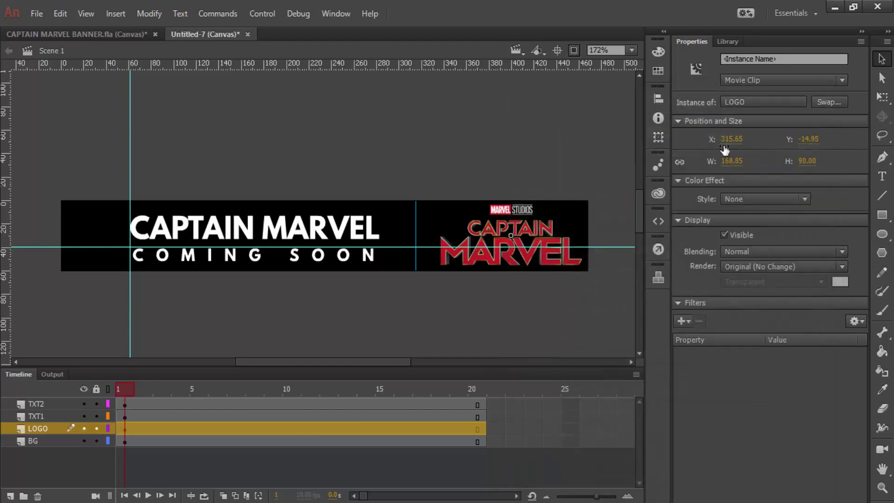
# Motion-tween the logo from above the stage at frame 1 down onto the banner at frame 20
pyautogui.rightClick(528, 227)
pyautogui.click(587, 35)
pyautogui.moveTo(530, 235); pyautogui.dragTo(531, 162)
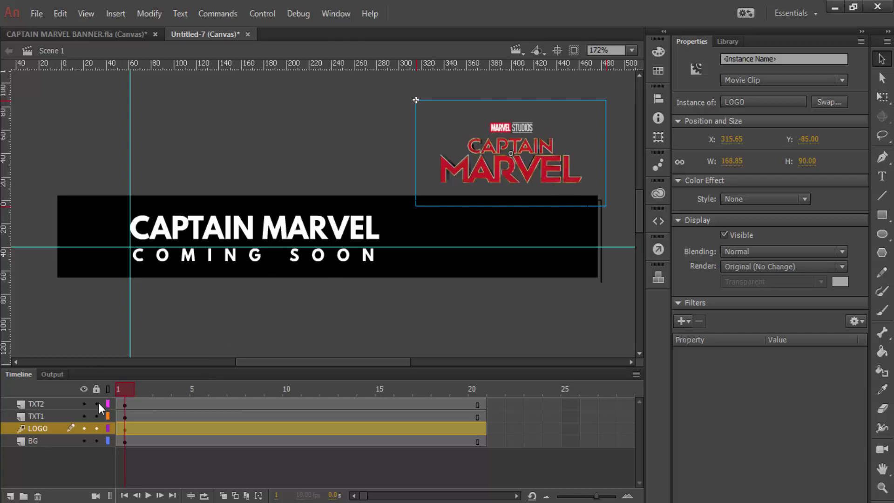
pyautogui.click(122, 388)
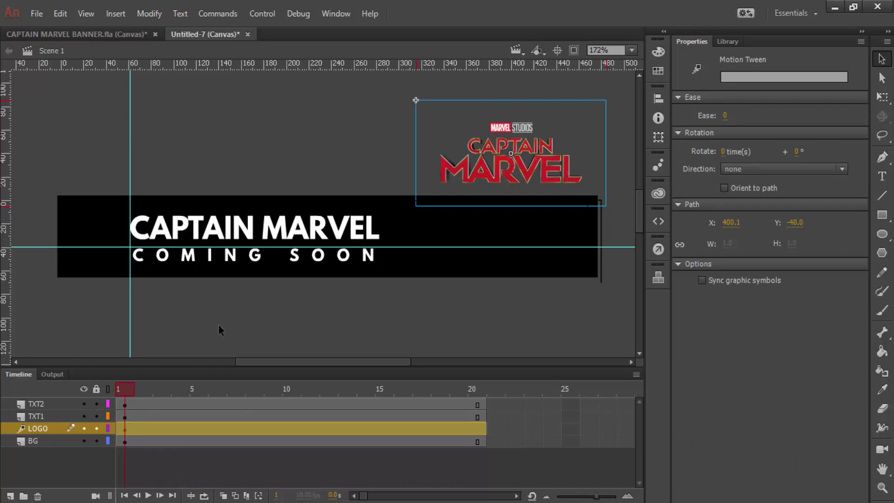
pyautogui.moveTo(127, 389); pyautogui.dragTo(474, 381)
pyautogui.click(475, 428)
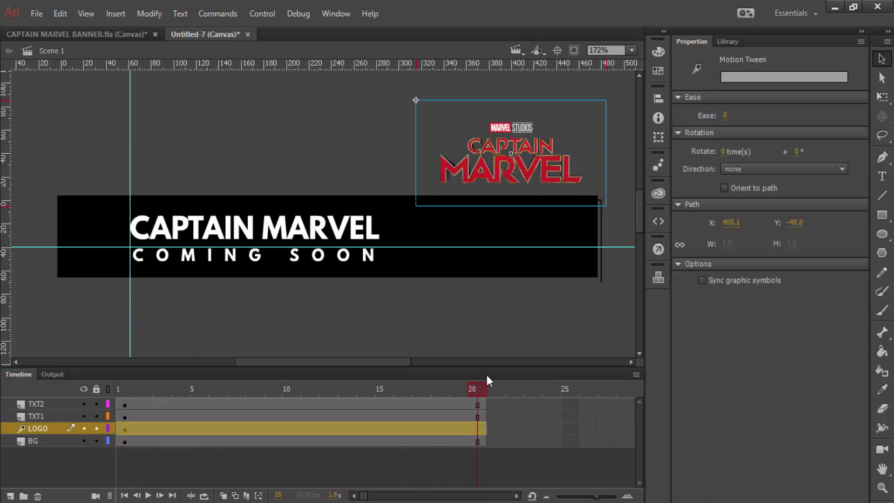
pyautogui.click(540, 162)
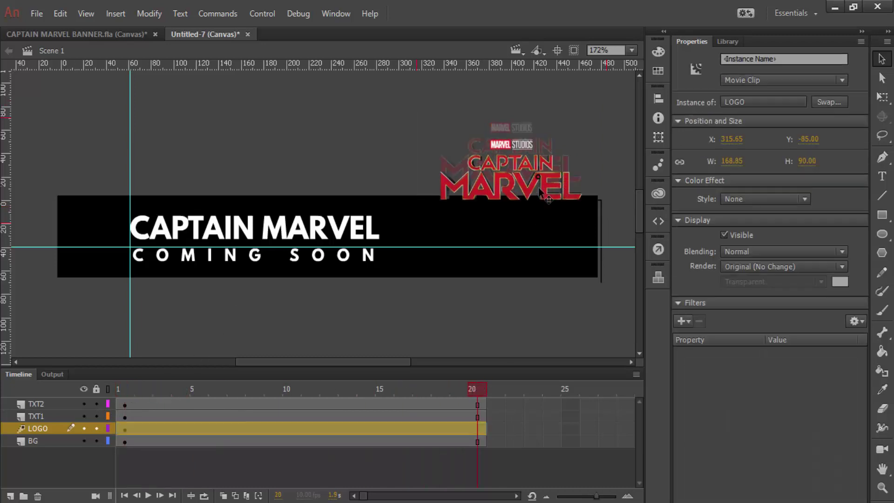
pyautogui.moveTo(539, 191); pyautogui.dragTo(540, 232)
# Clip content outside the stage and preview the logo sliding into place
pyautogui.click(574, 49)
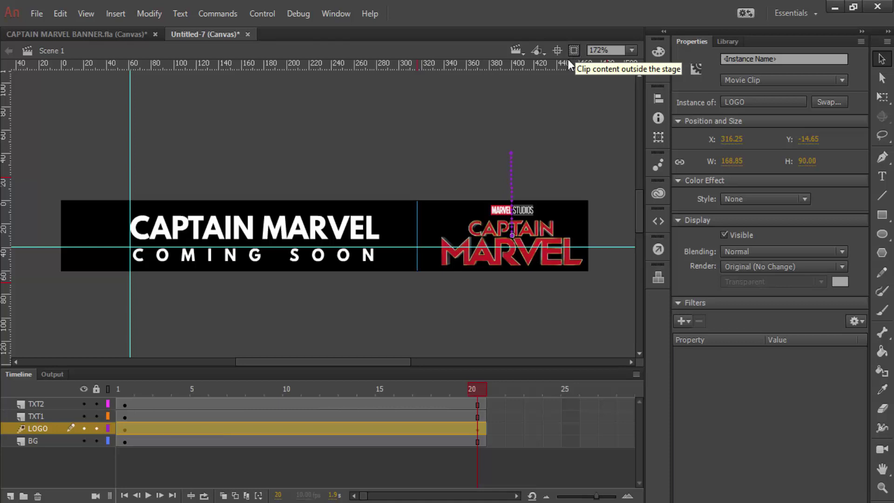
pyautogui.moveTo(475, 387); pyautogui.dragTo(120, 395)
pyautogui.moveTo(214, 393); pyautogui.dragTo(120, 400)
pyautogui.click(148, 495)
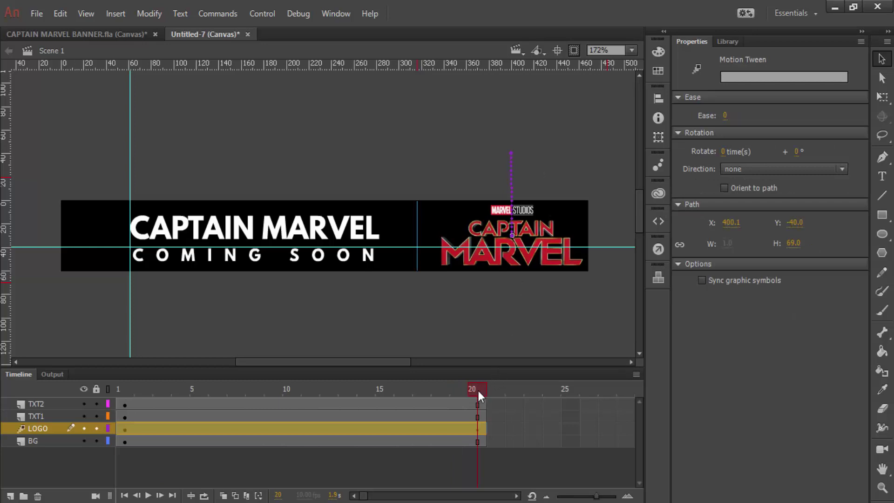
pyautogui.moveTo(475, 390); pyautogui.dragTo(513, 391)
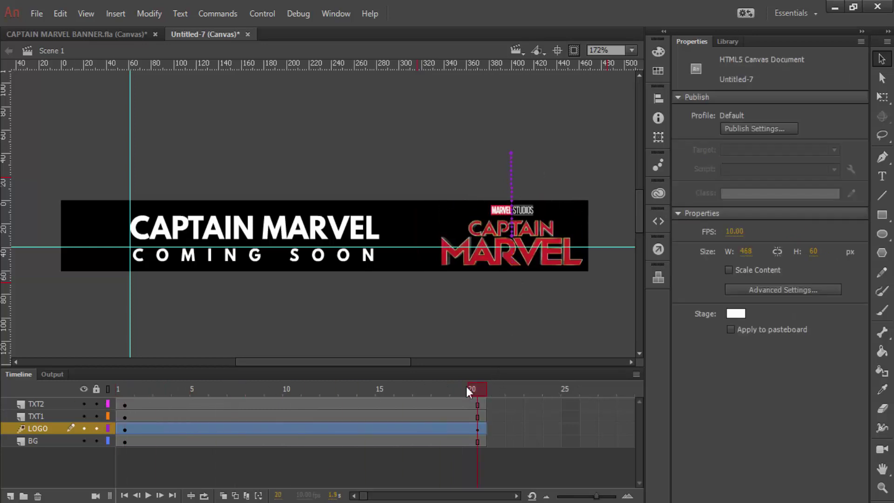
pyautogui.click(123, 428)
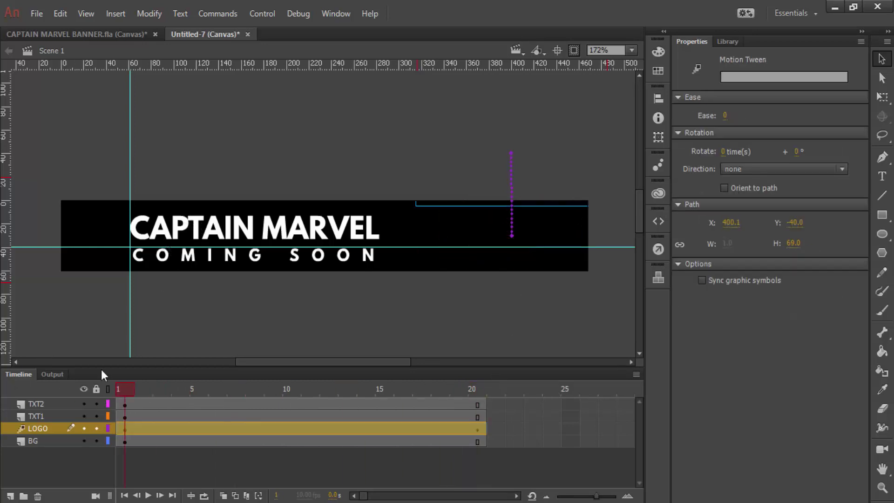
# Convert the TXT1 title into movie clip CAPTAINMARVELTXT and check it in the Library
pyautogui.click(40, 416)
pyautogui.moveTo(325, 365); pyautogui.dragTo(298, 363)
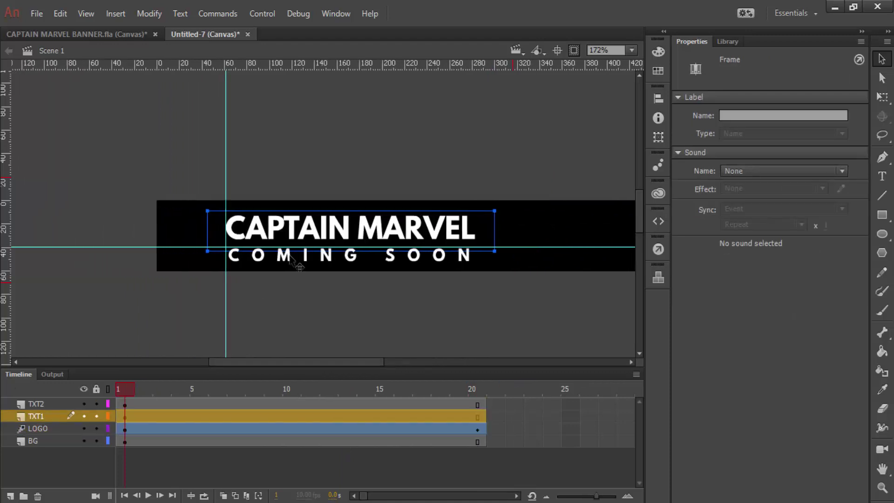
pyautogui.rightClick(315, 229)
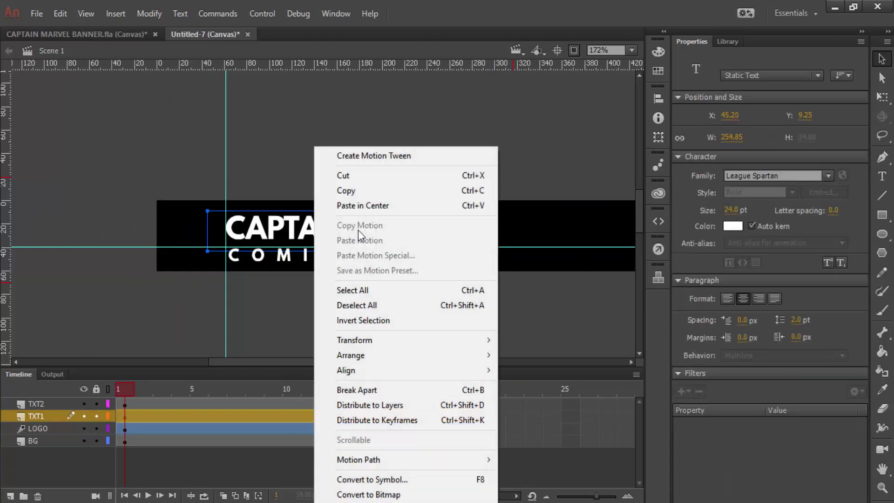
pyautogui.click(392, 482)
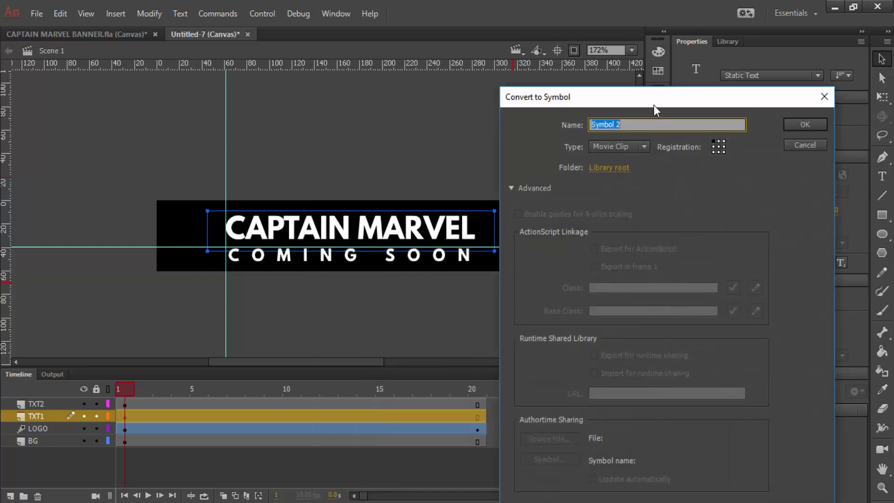
pyautogui.write('CAPTAINMARVELTXT')
pyautogui.click(800, 124)
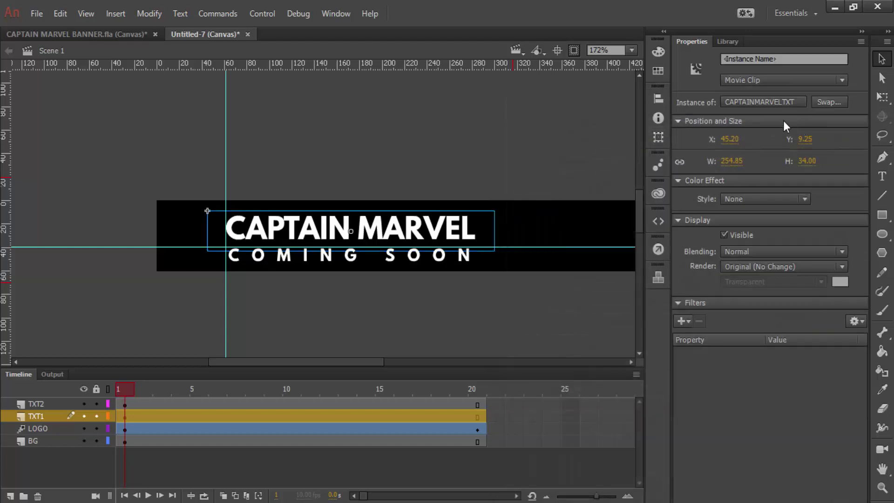
pyautogui.click(726, 42)
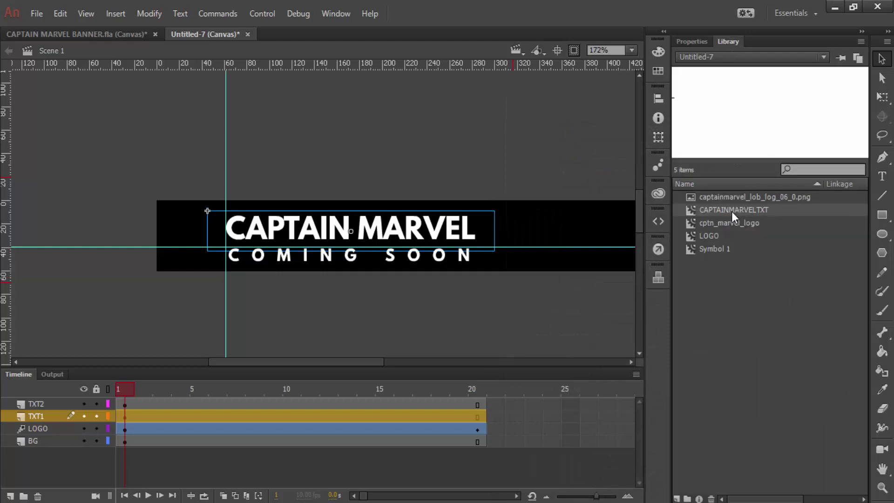
pyautogui.click(690, 42)
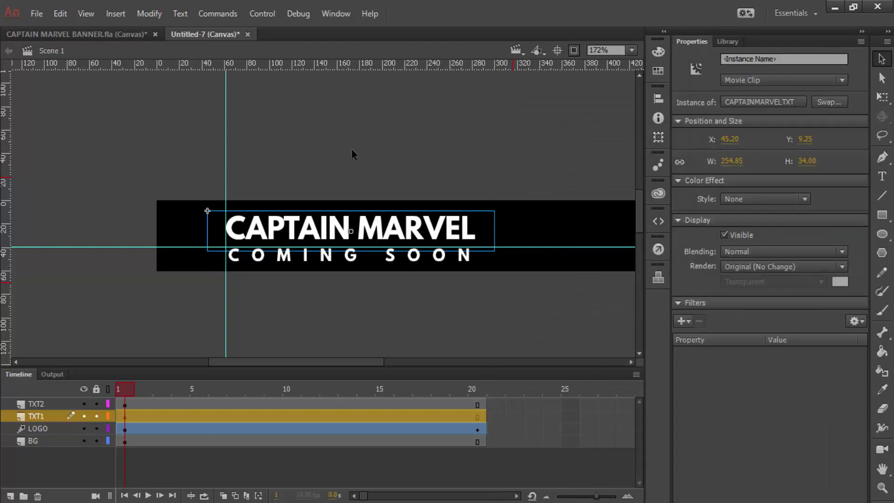
# Place the title off-stage left at the start and back on the banner at frame 15
pyautogui.moveTo(393, 235); pyautogui.dragTo(65, 225)
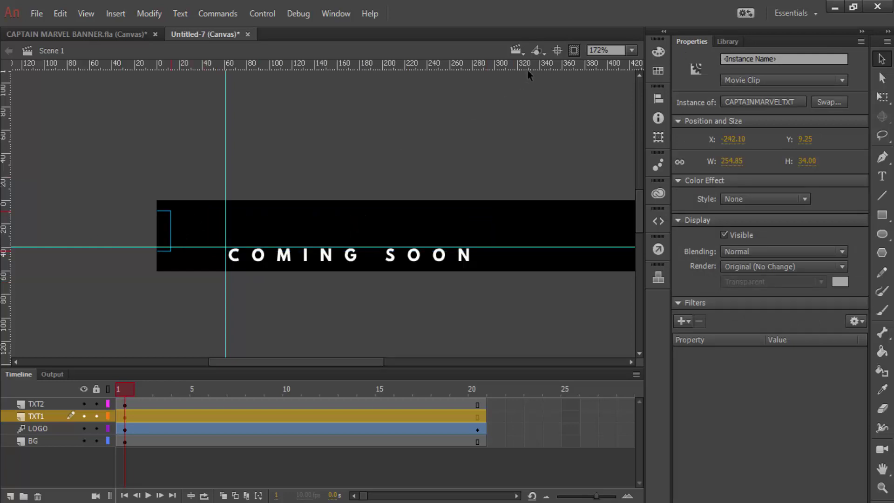
pyautogui.click(572, 54)
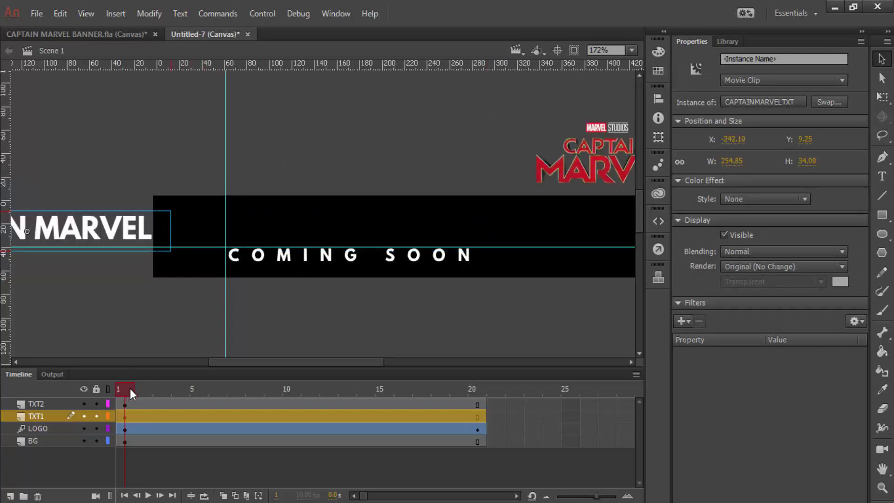
pyautogui.moveTo(133, 389); pyautogui.dragTo(390, 387)
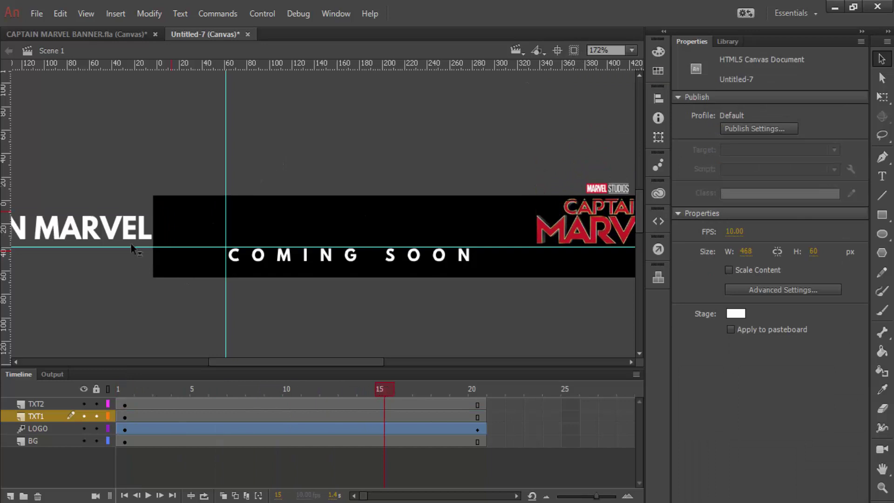
pyautogui.moveTo(130, 233); pyautogui.dragTo(446, 234)
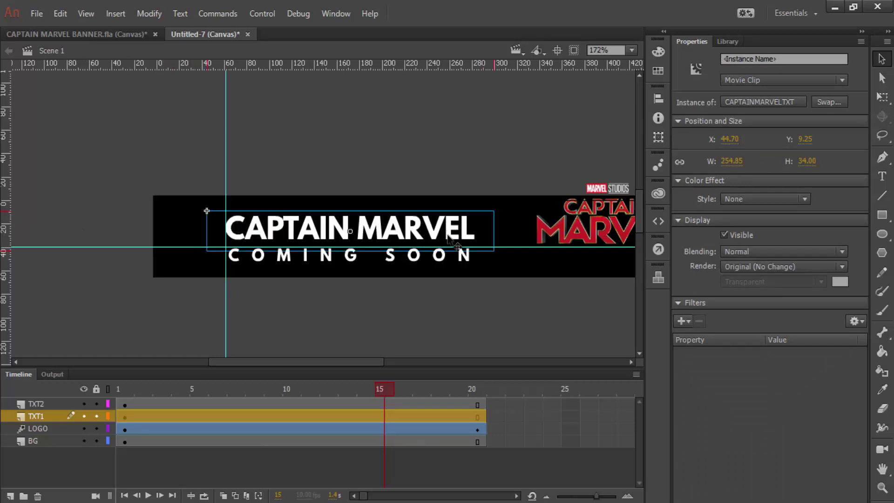
pyautogui.moveTo(381, 389); pyautogui.dragTo(107, 394)
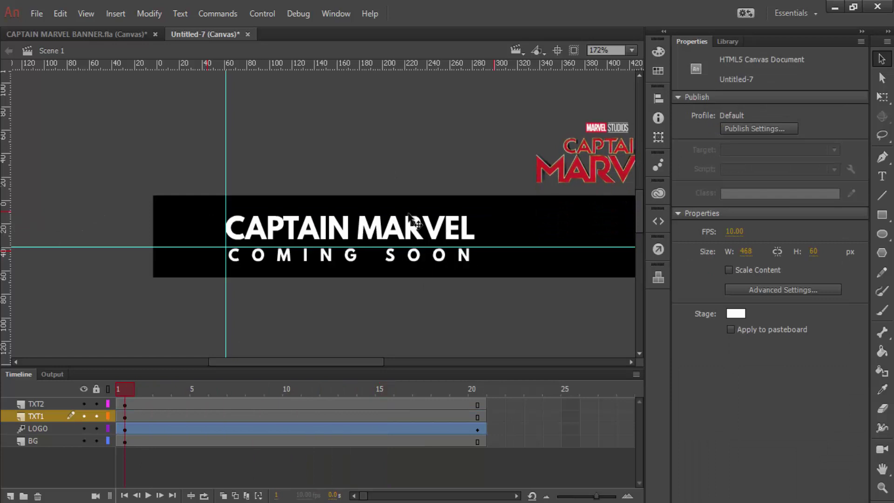
pyautogui.rightClick(409, 230)
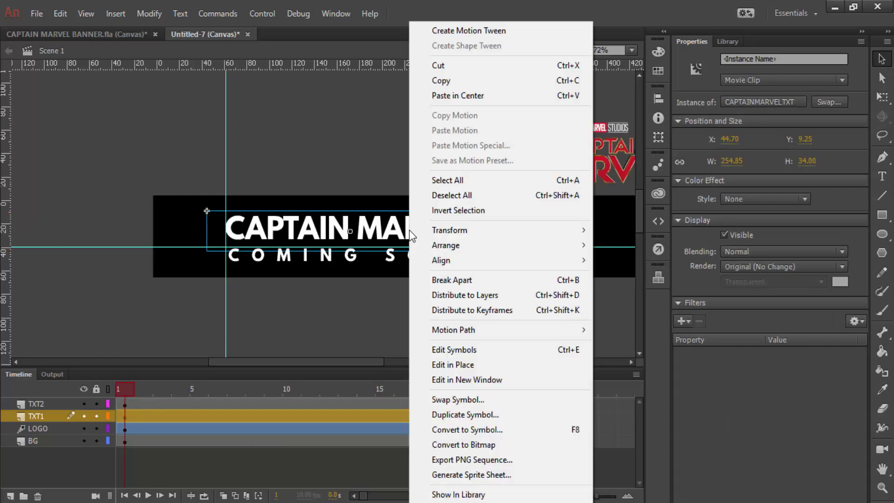
# Motion-tween the title from off-stage left back above COMING SOON by frame 15
pyautogui.click(490, 35)
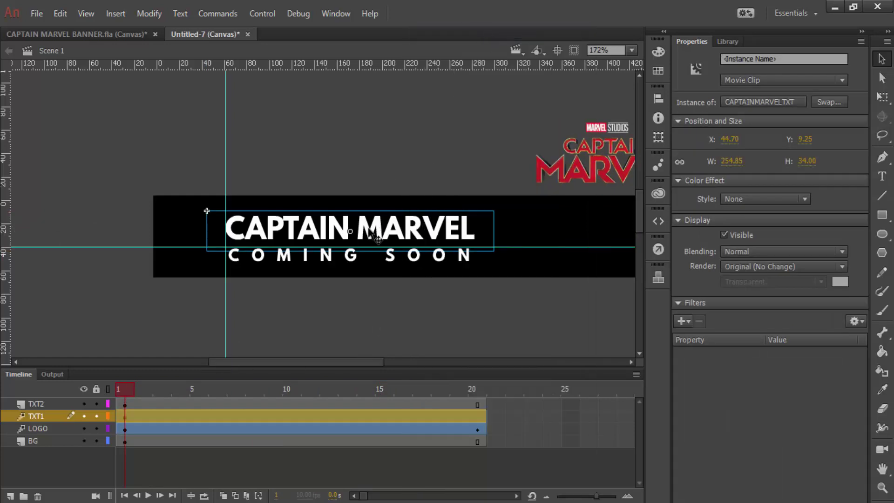
pyautogui.moveTo(397, 238); pyautogui.dragTo(82, 249)
pyautogui.moveTo(123, 389); pyautogui.dragTo(378, 389)
pyautogui.click(381, 416)
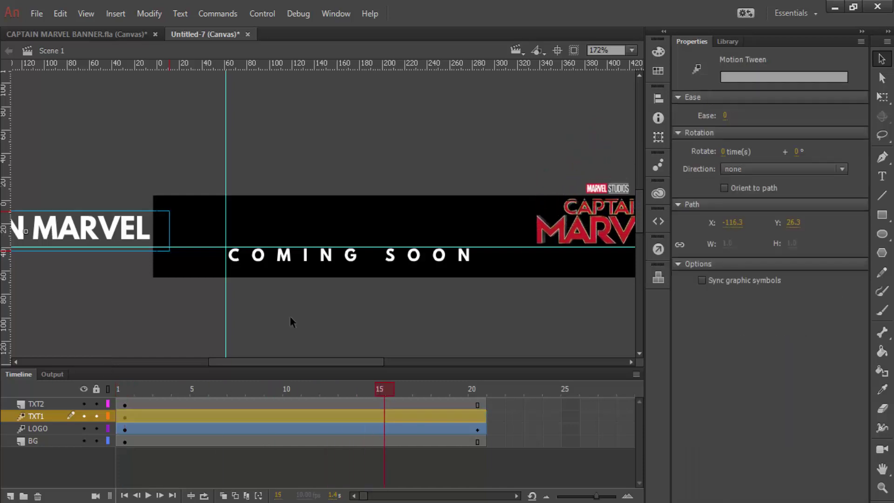
pyautogui.moveTo(107, 233); pyautogui.dragTo(400, 233)
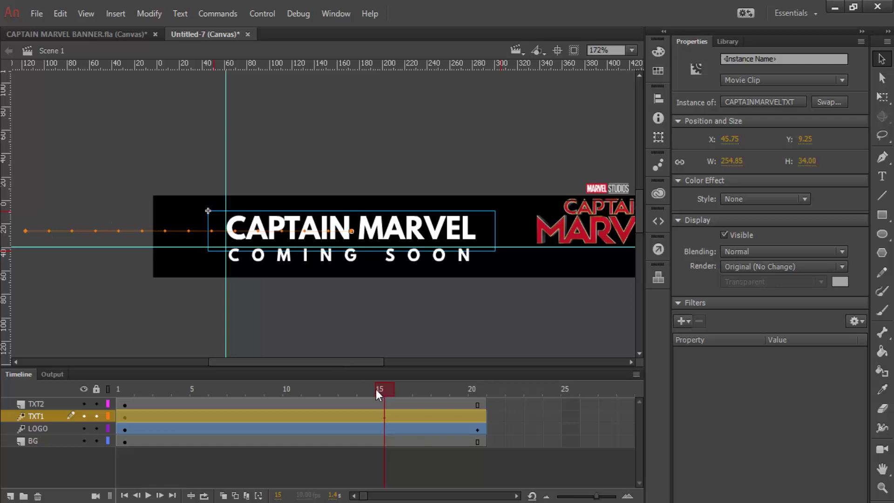
# Hide content outside the stage and preview the title's slide-in
pyautogui.moveTo(376, 389); pyautogui.dragTo(89, 375)
pyautogui.click(328, 230)
pyautogui.click(574, 50)
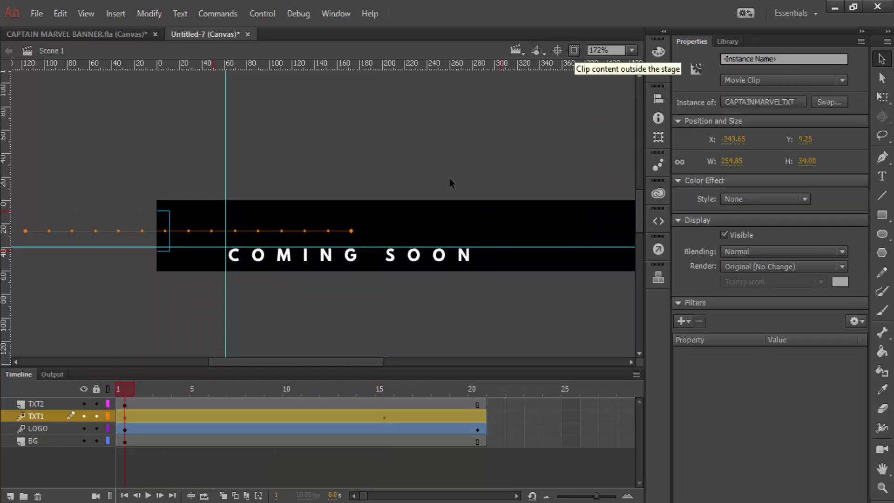
pyautogui.moveTo(127, 392); pyautogui.dragTo(472, 381)
# Convert the COMING SOON text into movie clip COMINGSOONTXT
pyautogui.click(44, 405)
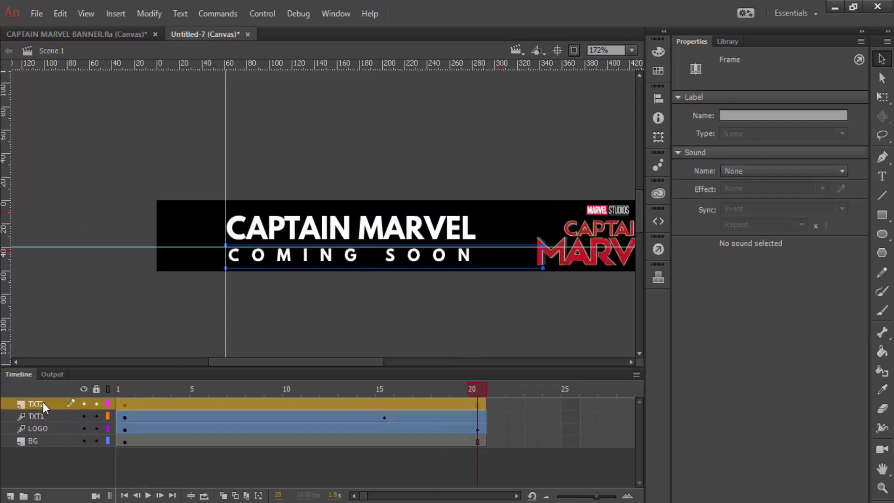
pyautogui.rightClick(351, 259)
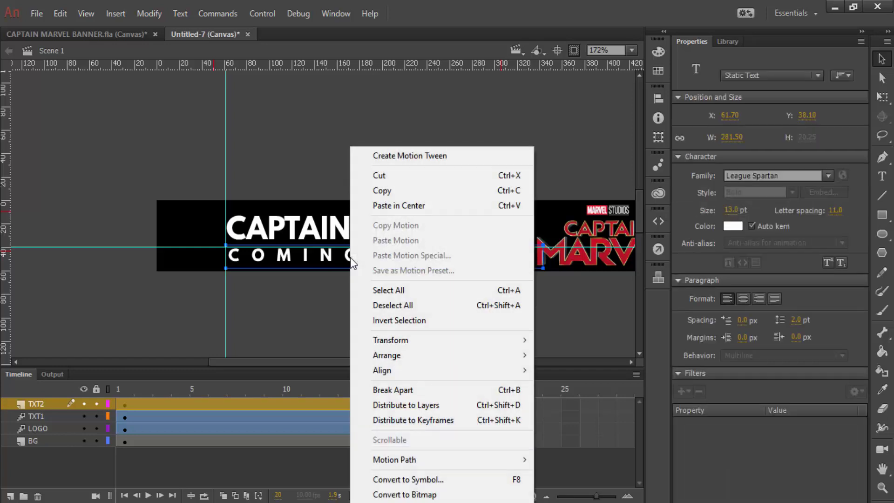
pyautogui.click(433, 480)
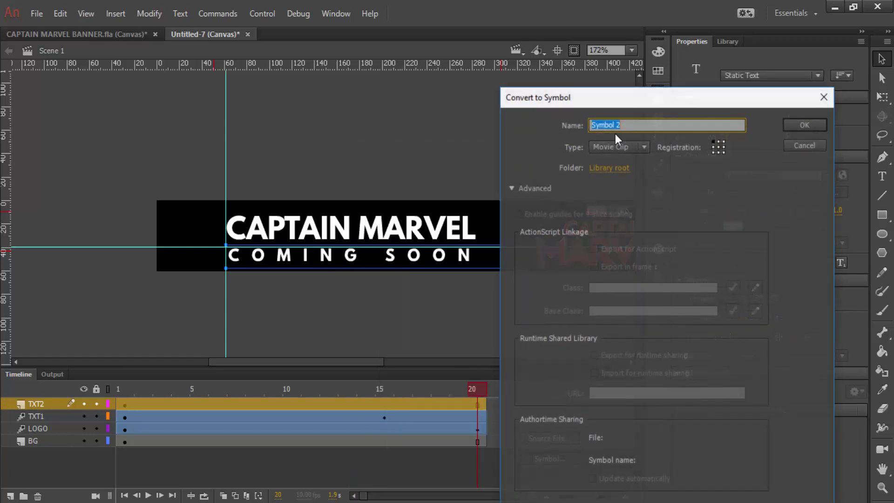
pyautogui.write('COMINGSOONTXT')
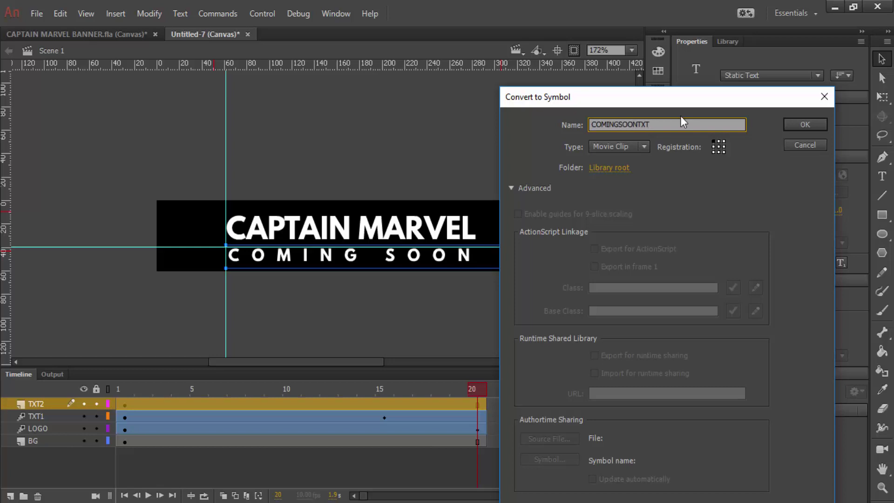
pyautogui.click(800, 124)
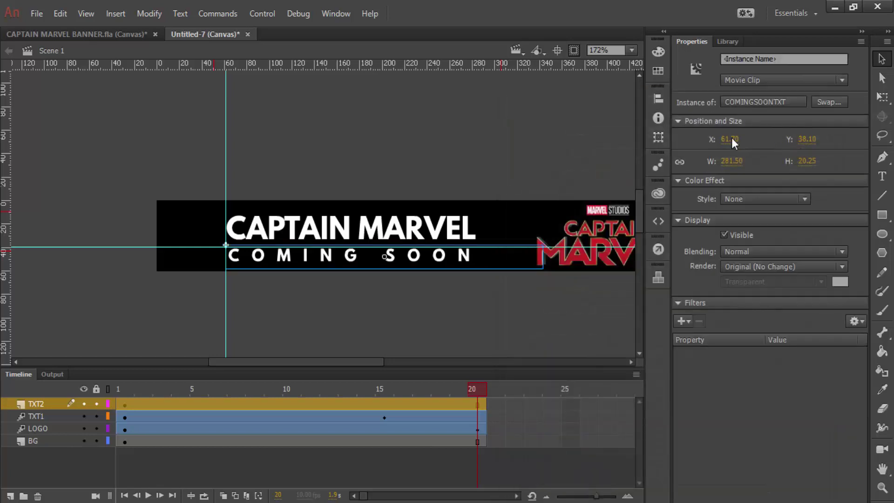
pyautogui.moveTo(416, 390); pyautogui.dragTo(471, 391)
# Motion-tween COMING SOON and set its Alpha color effect to 0% at frame 1
pyautogui.click(319, 416)
pyautogui.rightClick(353, 404)
pyautogui.click(381, 409)
pyautogui.moveTo(391, 381); pyautogui.dragTo(329, 378)
pyautogui.click(357, 260)
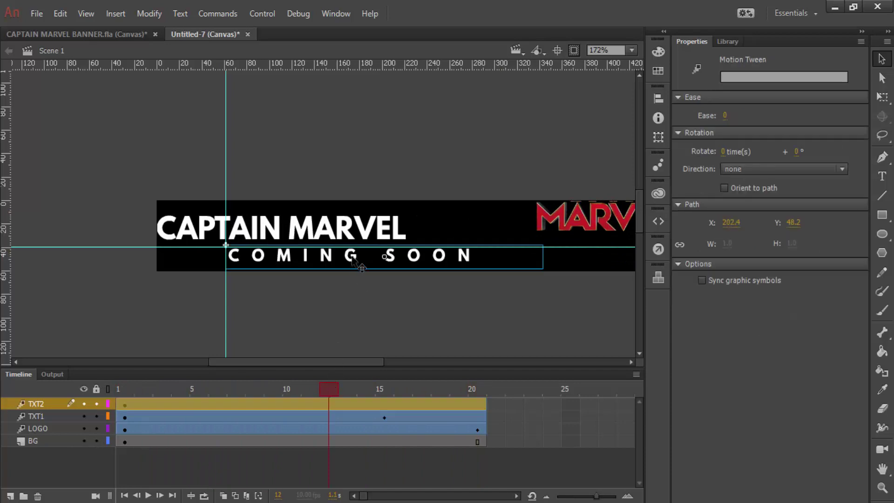
pyautogui.click(354, 262)
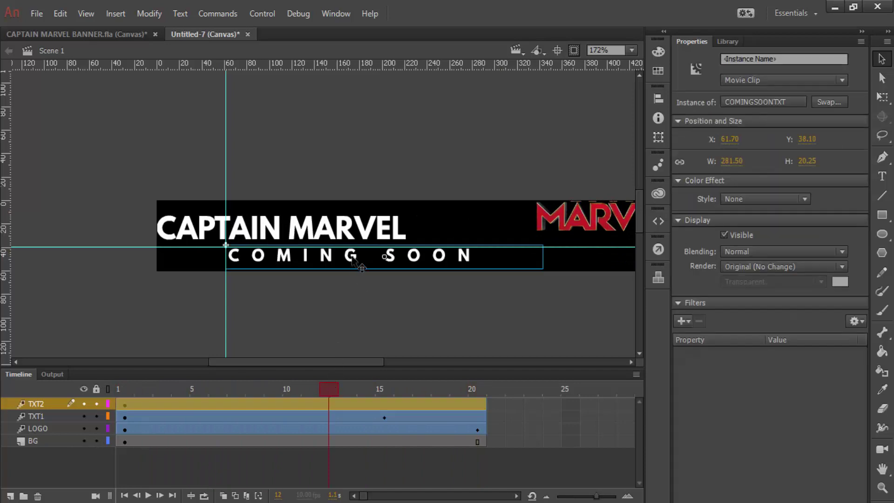
pyautogui.click(758, 198)
pyautogui.click(756, 274)
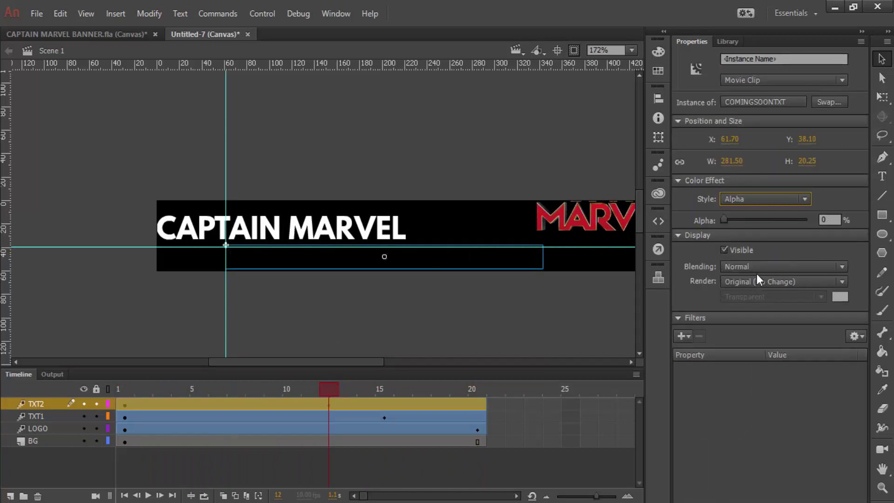
pyautogui.moveTo(325, 384); pyautogui.dragTo(122, 392)
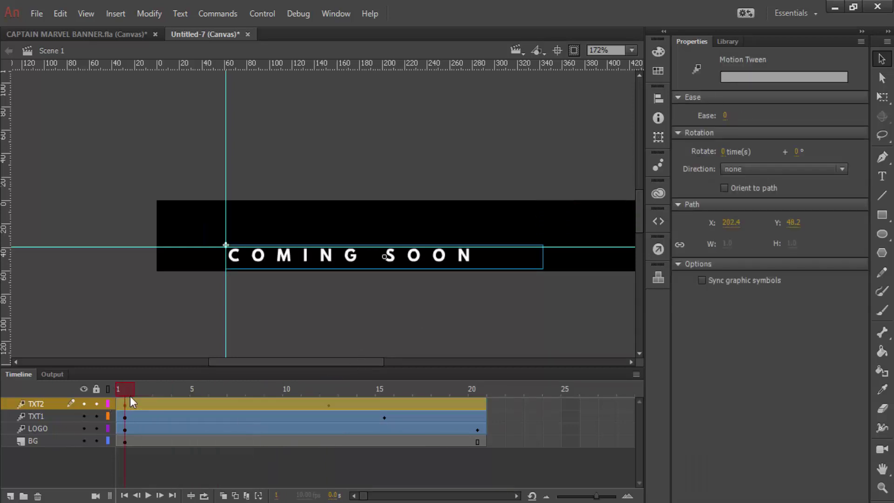
pyautogui.click(285, 260)
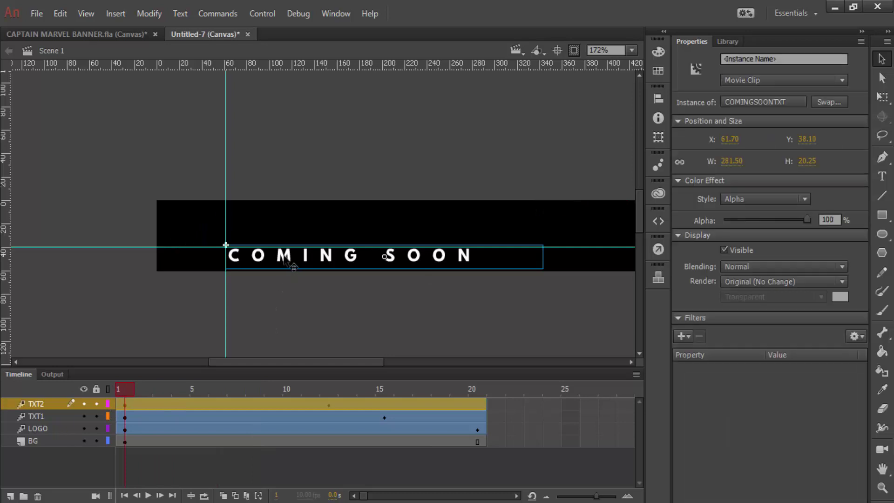
pyautogui.moveTo(808, 221); pyautogui.dragTo(727, 223)
# Set COMING SOON to 100% Alpha at frame 15 and preview the fade-in
pyautogui.moveTo(124, 389); pyautogui.dragTo(384, 376)
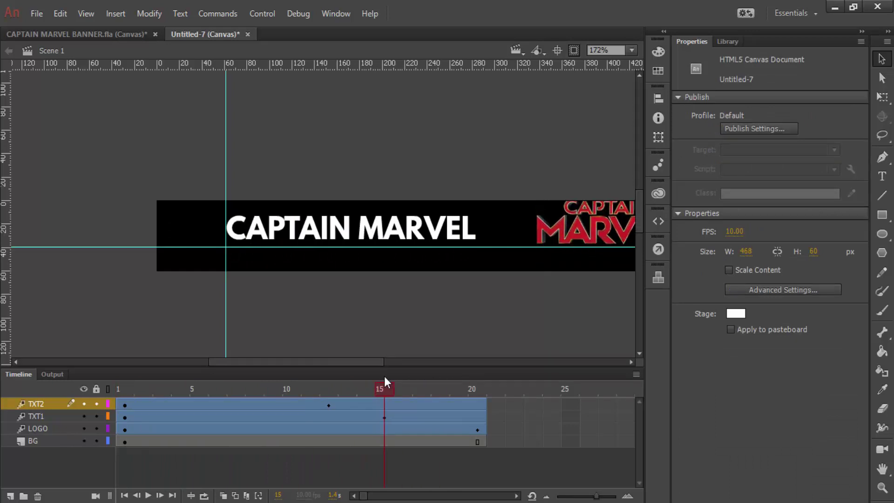
pyautogui.click(373, 262)
pyautogui.moveTo(727, 221); pyautogui.dragTo(818, 221)
pyautogui.moveTo(383, 392); pyautogui.dragTo(329, 369)
pyautogui.click(324, 405)
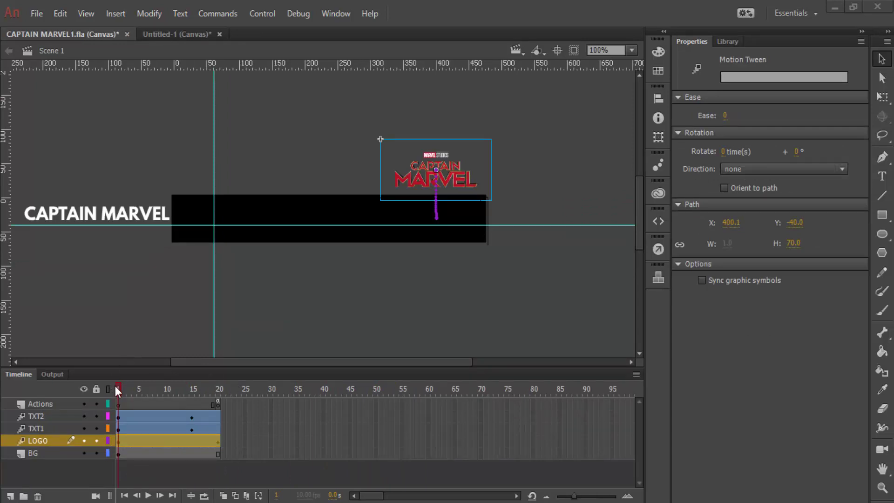
pyautogui.moveTo(117, 389); pyautogui.dragTo(279, 398)
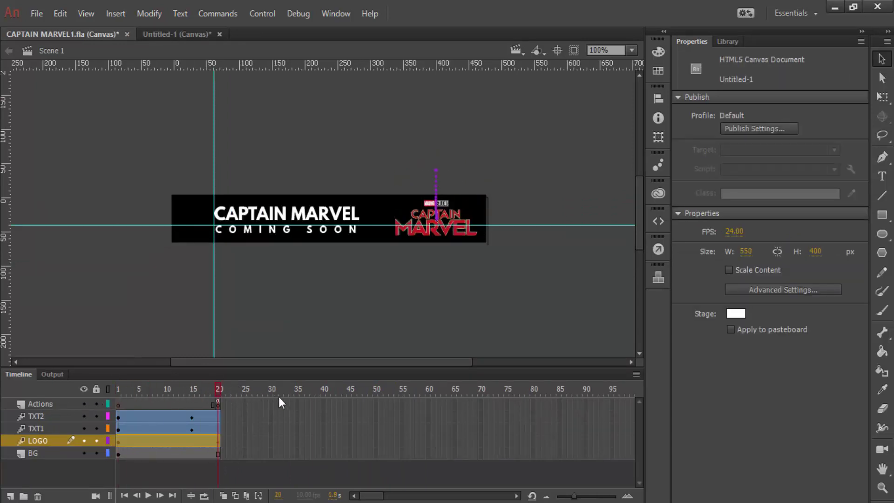
# Give the COMING SOON alpha fade a Simple (Fast) ease
pyautogui.click(119, 416)
pyautogui.rightClick(118, 416)
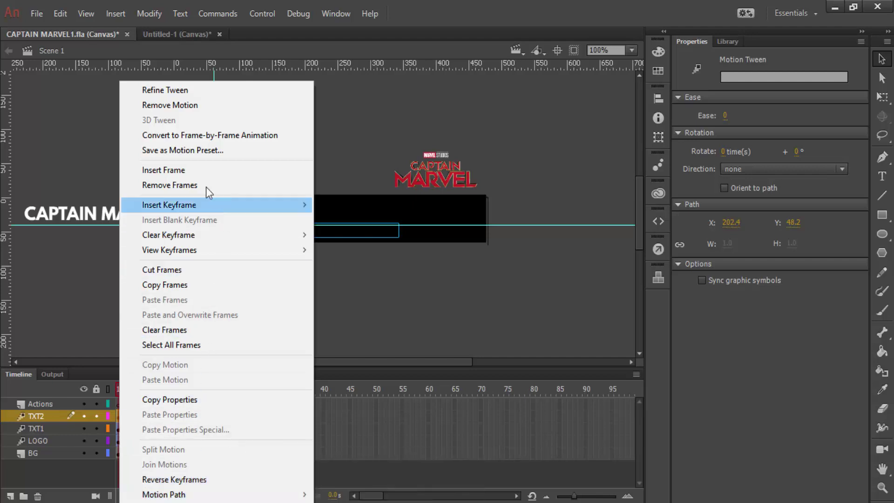
pyautogui.click(176, 90)
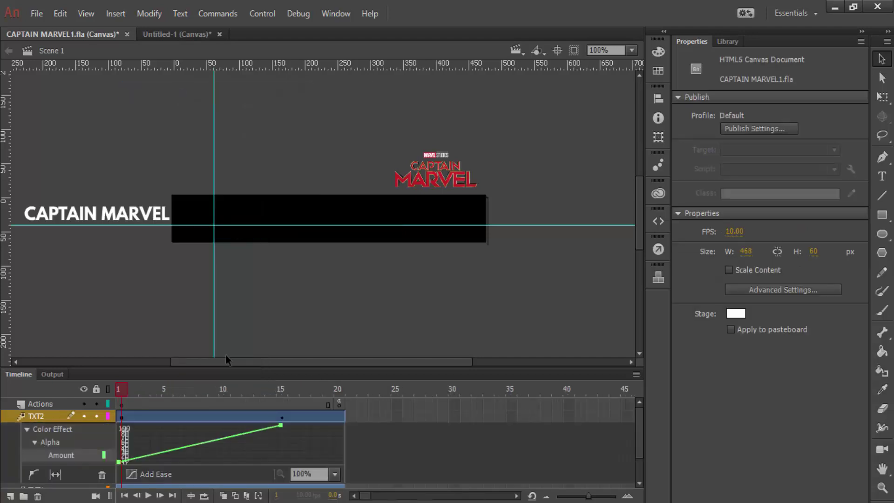
pyautogui.click(136, 474)
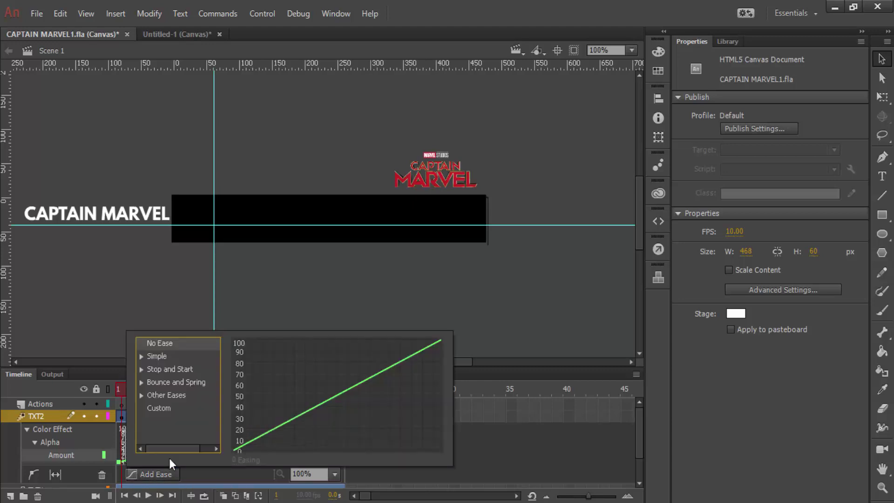
pyautogui.click(143, 355)
pyautogui.click(163, 395)
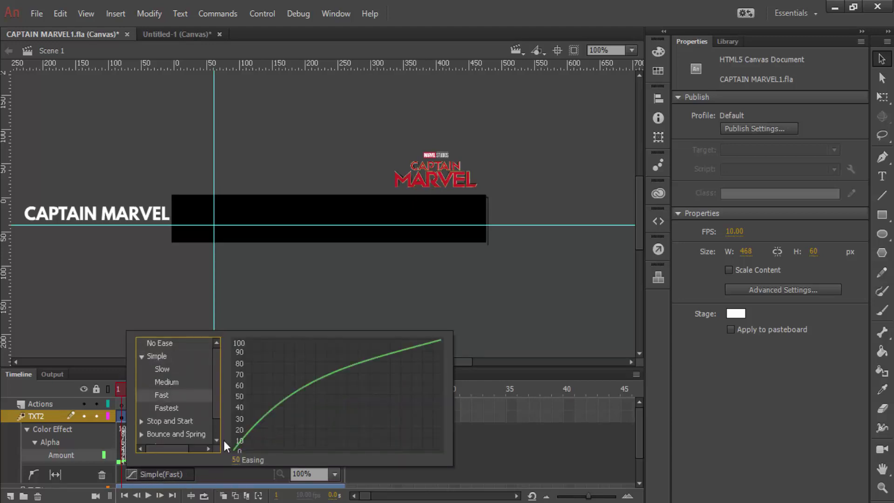
pyautogui.click(364, 306)
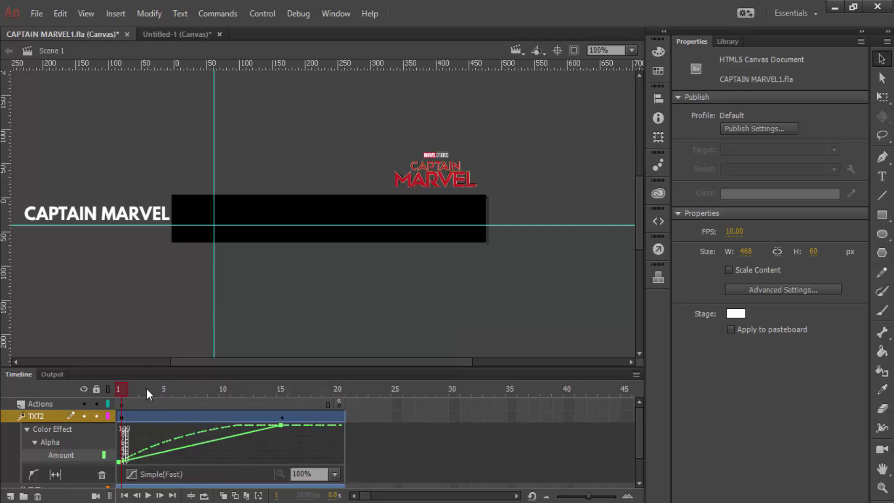
pyautogui.moveTo(137, 386); pyautogui.dragTo(341, 382)
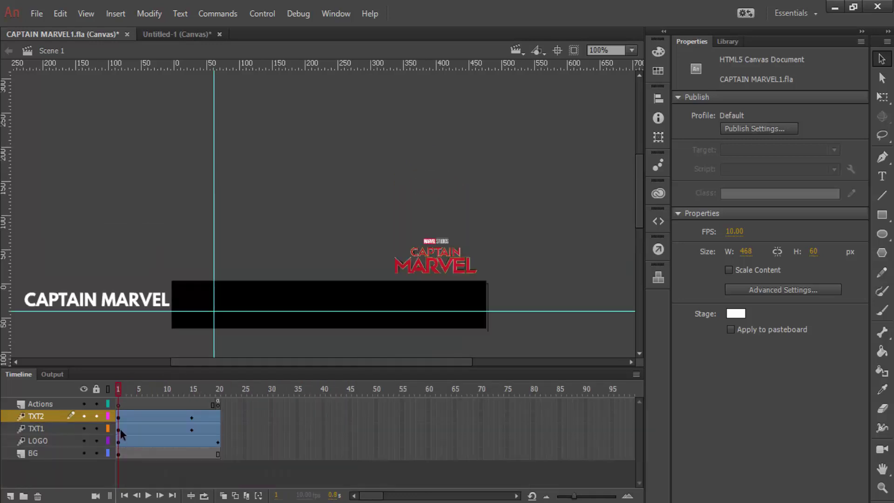
# Give the CAPTAIN MARVEL title's X slide a Simple (Fastest) ease and preview it
pyautogui.click(121, 429)
pyautogui.rightClick(121, 428)
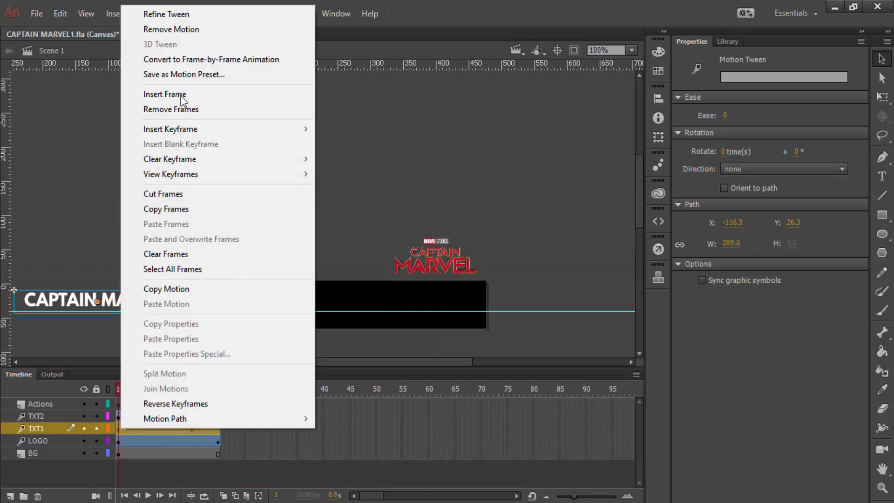
pyautogui.click(174, 15)
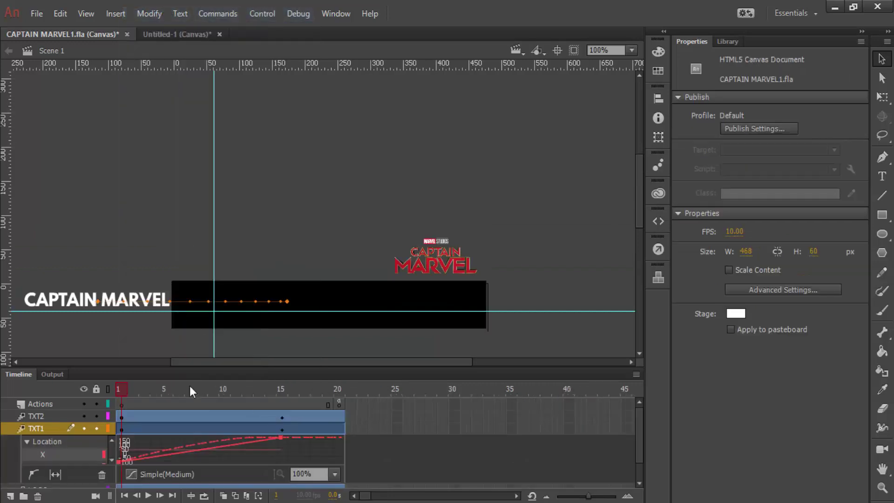
pyautogui.click(142, 471)
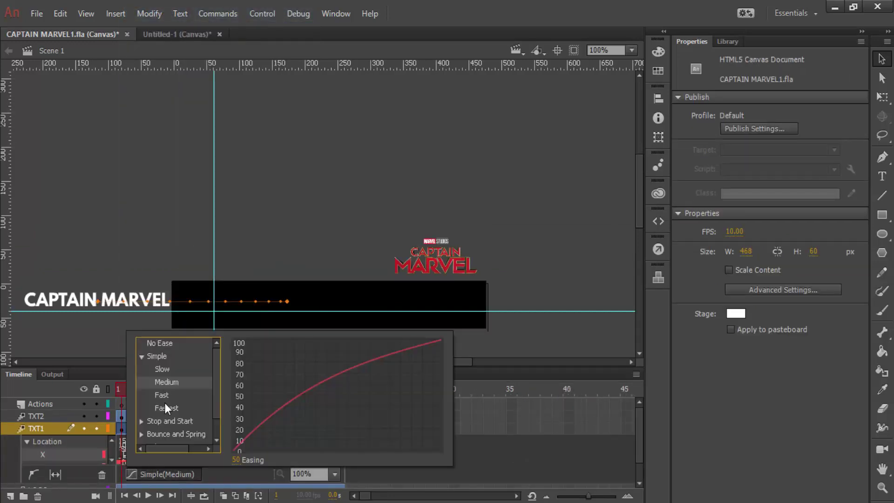
pyautogui.click(166, 408)
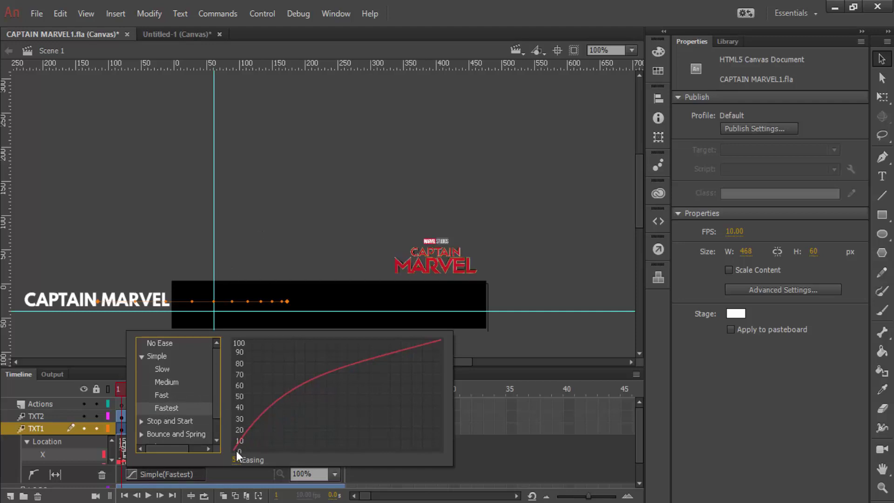
pyautogui.click(334, 210)
pyautogui.moveTo(123, 393); pyautogui.dragTo(213, 389)
pyautogui.click(315, 410)
pyautogui.moveTo(320, 389)
pyautogui.mouseDown()
pyautogui.moveTo(182, 389)
pyautogui.moveTo(305, 389)
pyautogui.mouseUp()
# Export the banner to the Desktop as SWF Movie CAPTAIN MARVEL1.swf
pyautogui.press('Return')
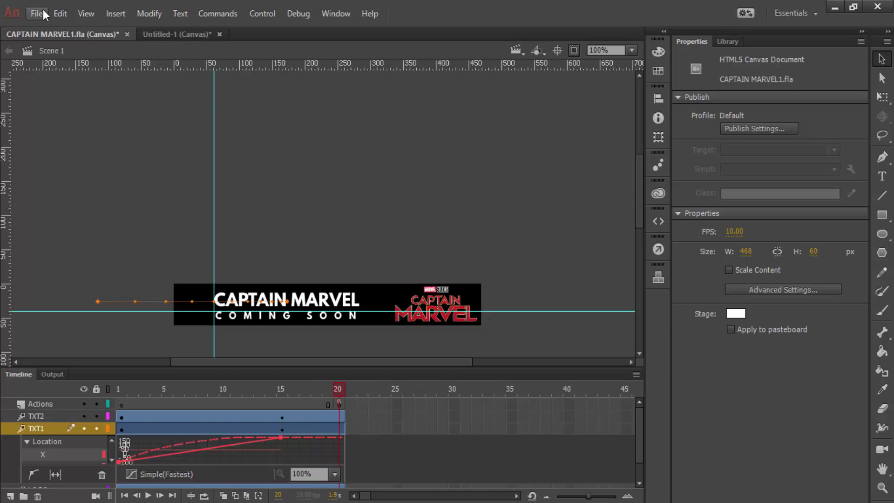
pyautogui.hotkey('ctrl', 'alt', 'shift', 's')
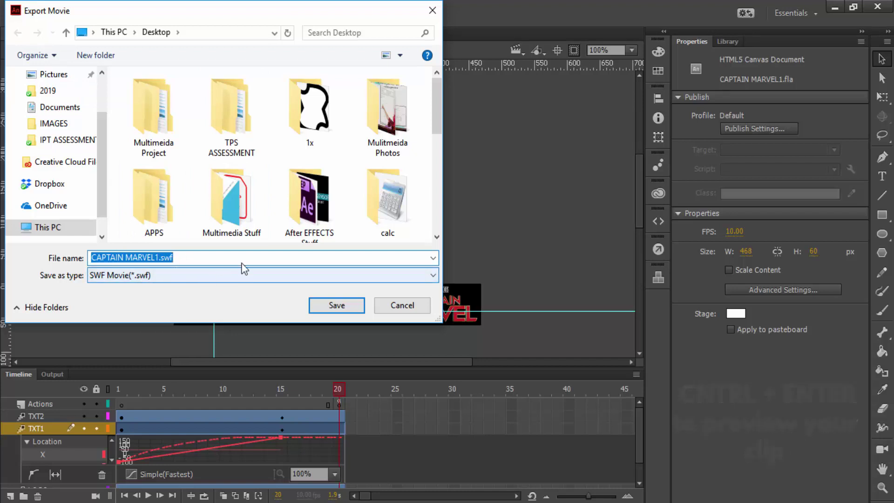
pyautogui.click(335, 306)
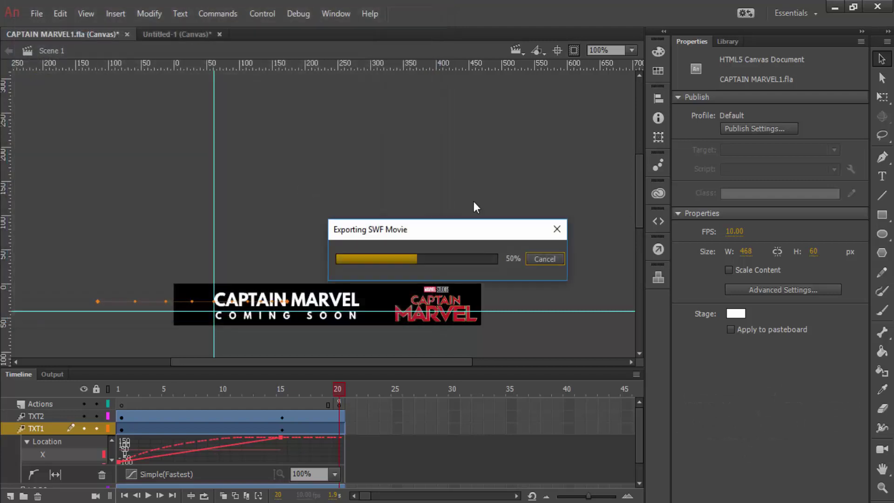